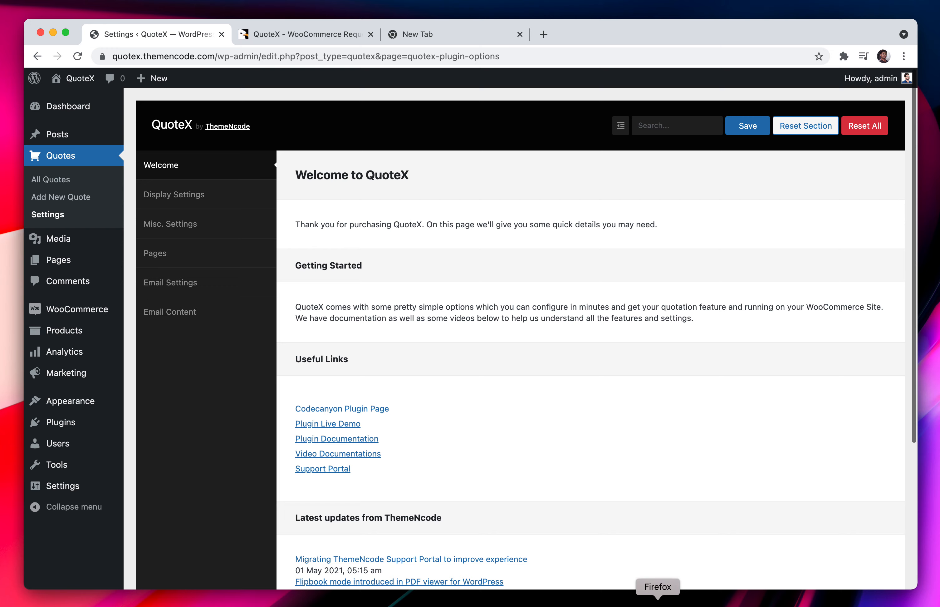
Look at the QuoteX demo shop in Firefox, then return to the QuoteX settings in Chrome
{"action": "left_click", "coordinate": [658, 603]}
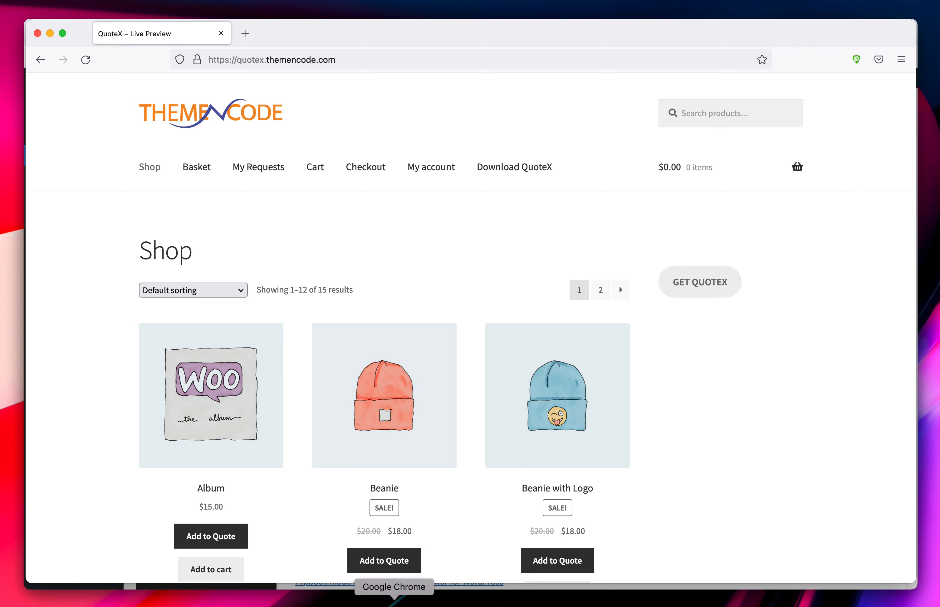
{"action": "left_click", "coordinate": [395, 602]}
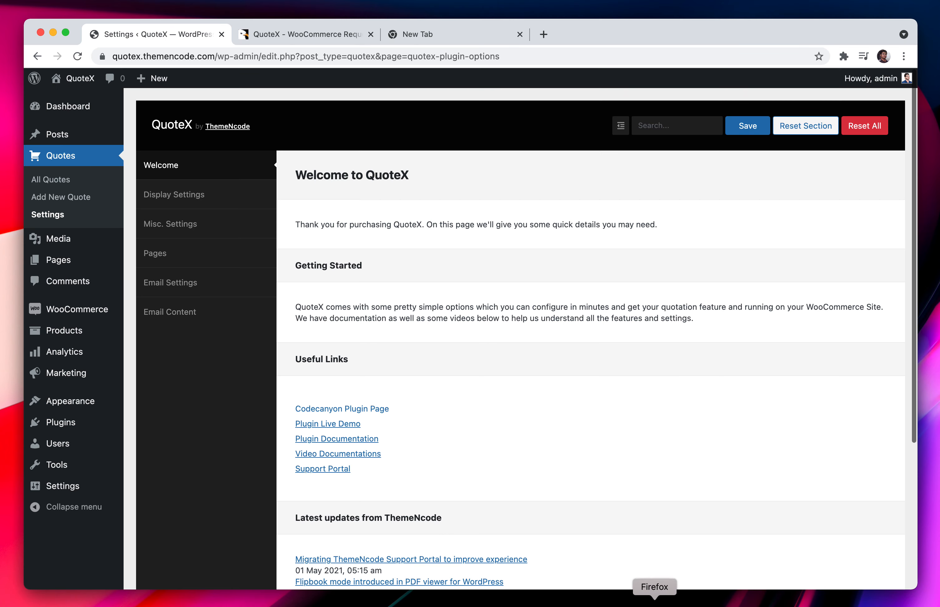
In the demo shop, add the Album and the Beanie to the quote basket
{"action": "left_click", "coordinate": [654, 603]}
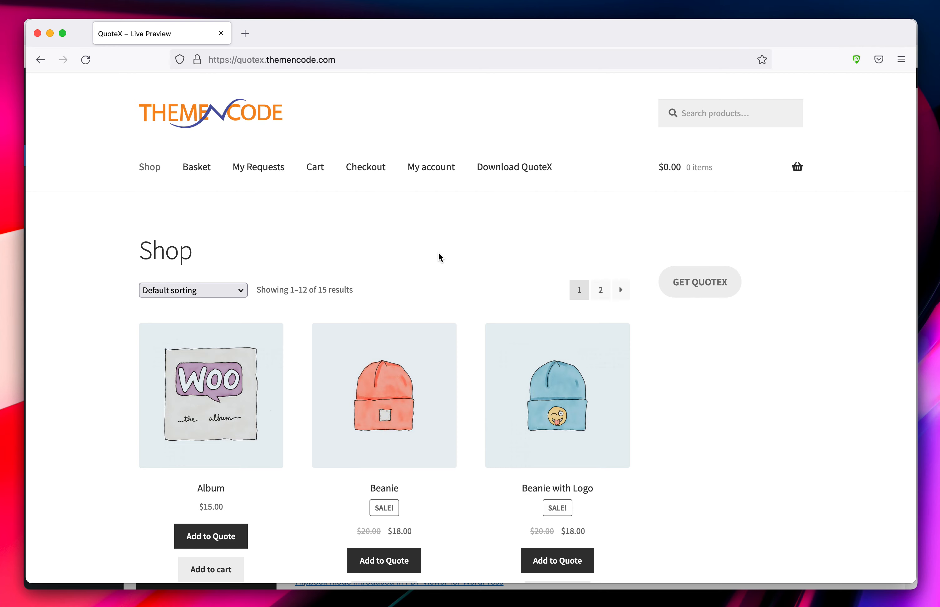
{"action": "scroll", "coordinate": [440, 257], "scroll_direction": "down", "scroll_amount": 3}
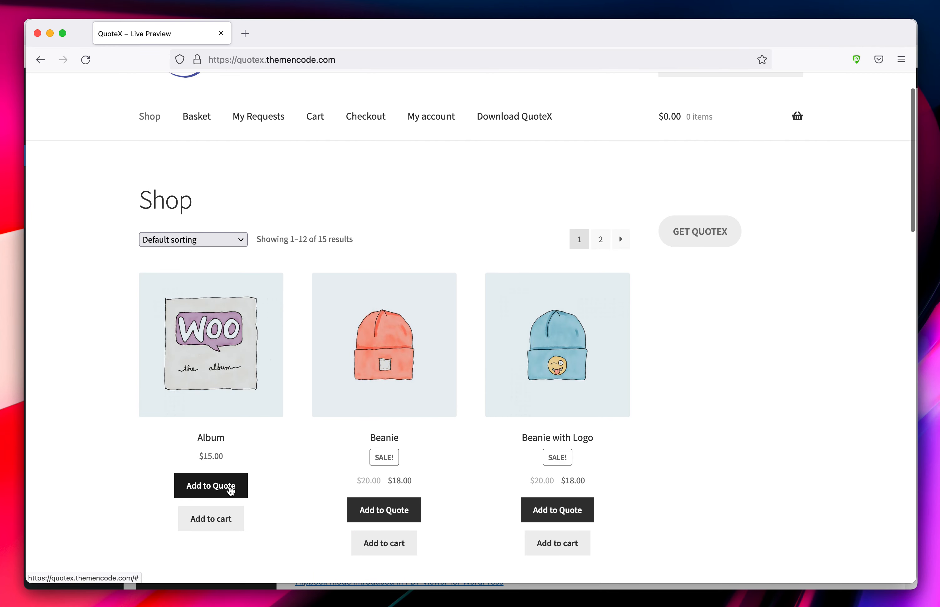
{"action": "scroll", "coordinate": [510, 517], "scroll_direction": "down", "scroll_amount": 2}
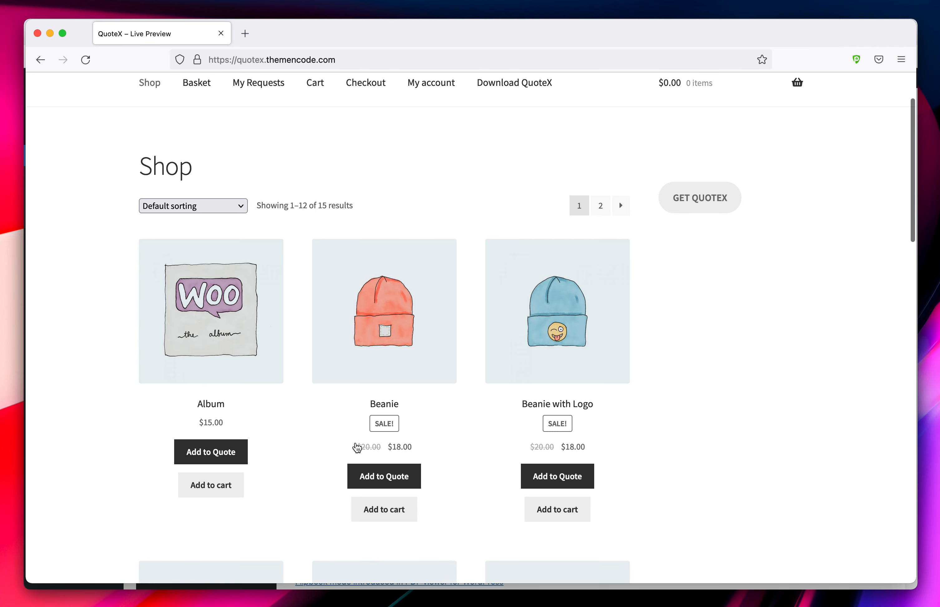
{"action": "left_click", "coordinate": [211, 460]}
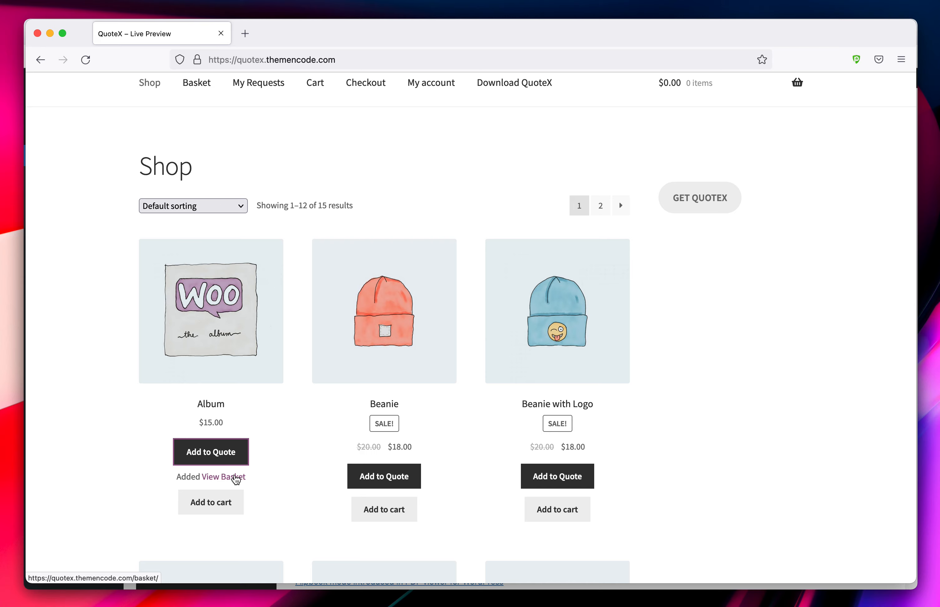
{"action": "left_click", "coordinate": [381, 477]}
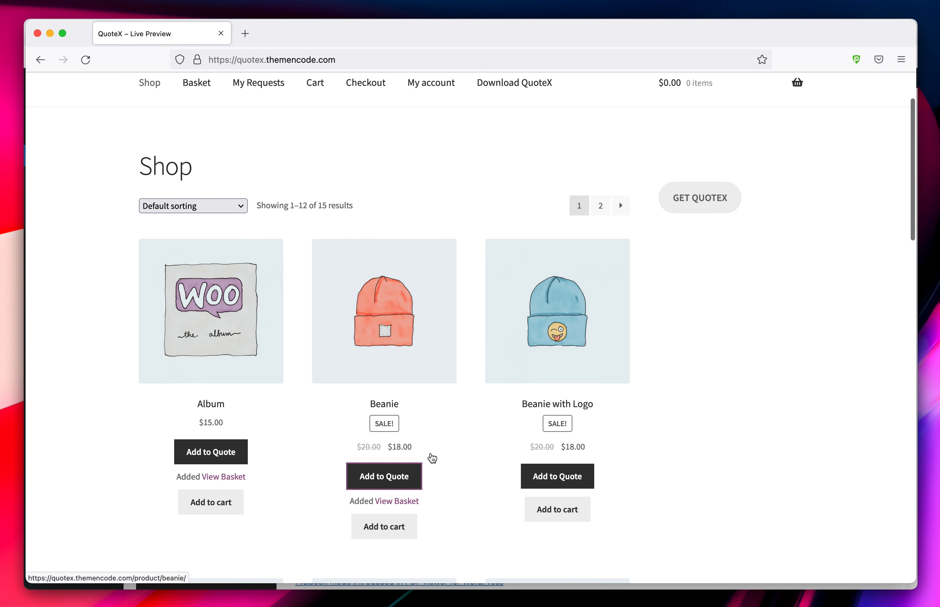
{"action": "scroll", "coordinate": [430, 452], "scroll_direction": "down", "scroll_amount": 3}
{"action": "scroll", "coordinate": [431, 452], "scroll_direction": "down", "scroll_amount": 10}
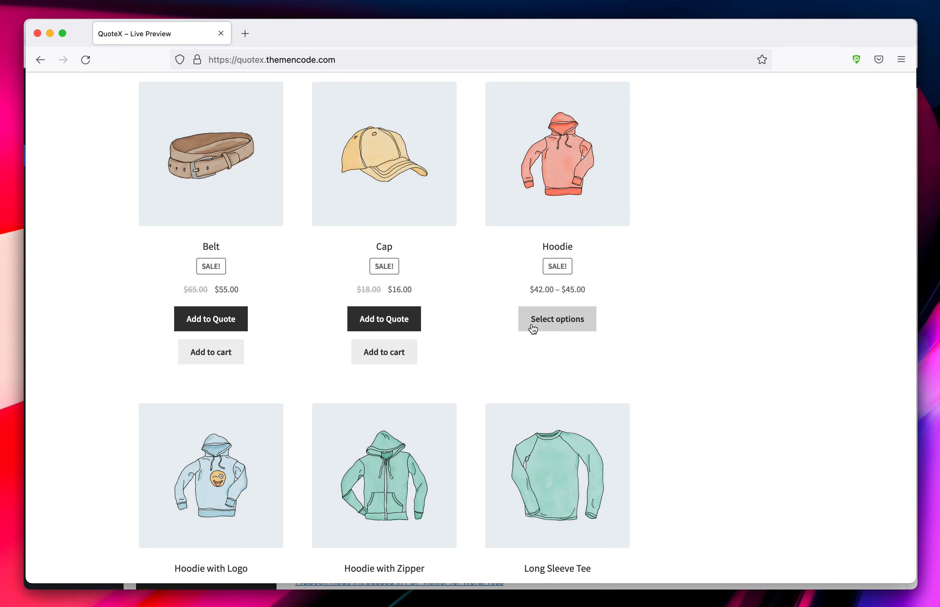
Add a Blue Hoodie with logo ($45.00) to the quote and go to the quote basket
{"action": "left_click", "coordinate": [566, 329]}
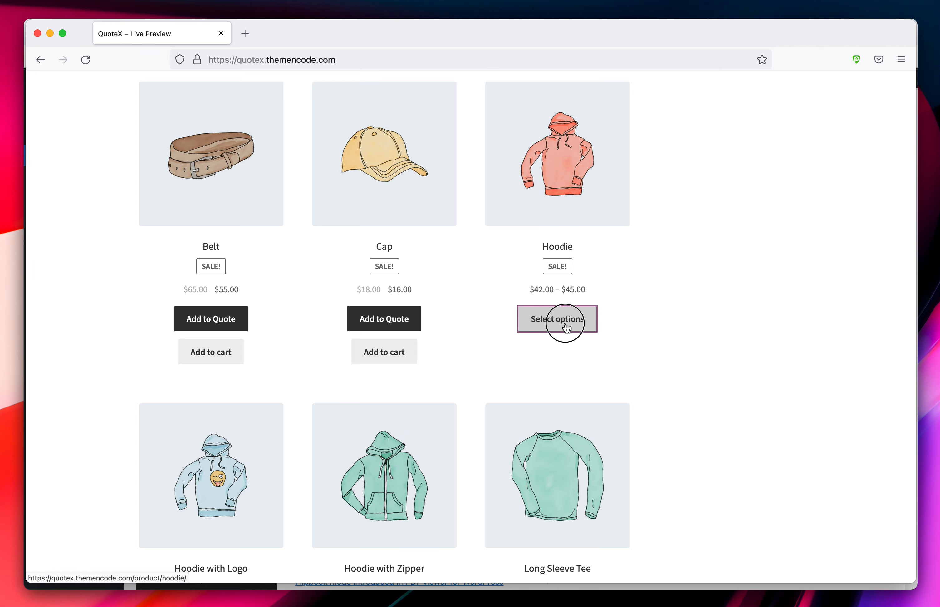
{"action": "scroll", "coordinate": [487, 331], "scroll_direction": "down", "scroll_amount": 2}
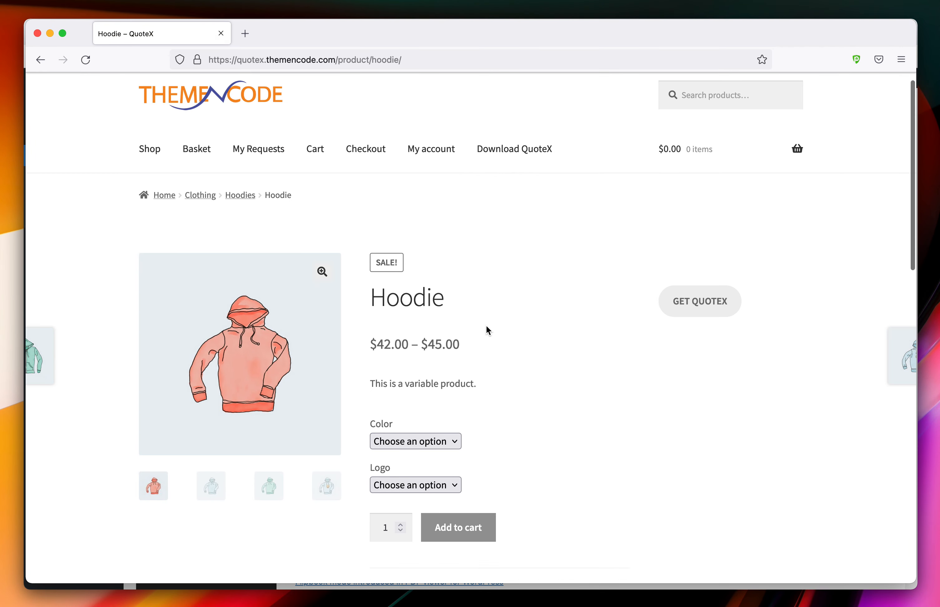
{"action": "left_click", "coordinate": [418, 413]}
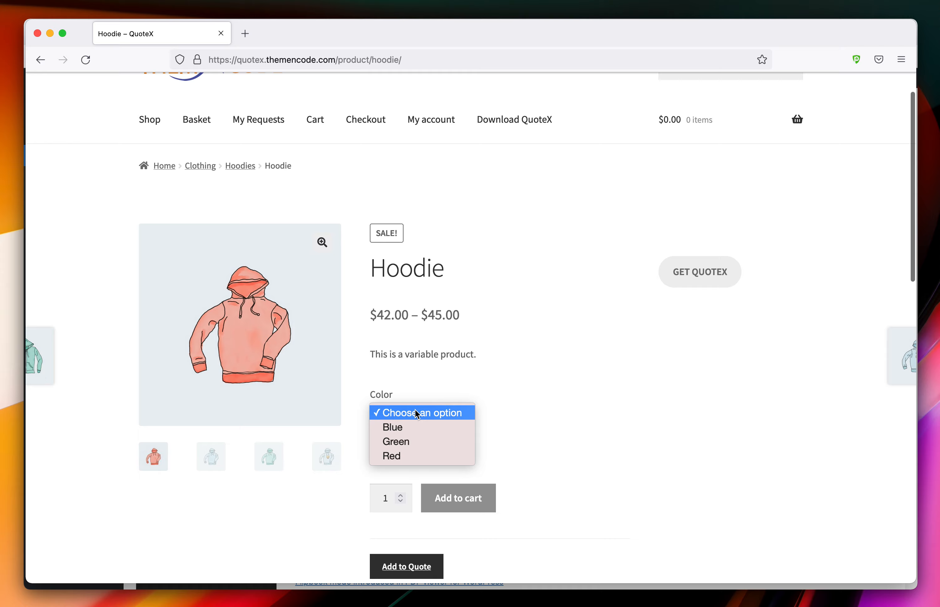
{"action": "left_click", "coordinate": [418, 430]}
{"action": "left_click", "coordinate": [415, 463]}
{"action": "left_click", "coordinate": [416, 470]}
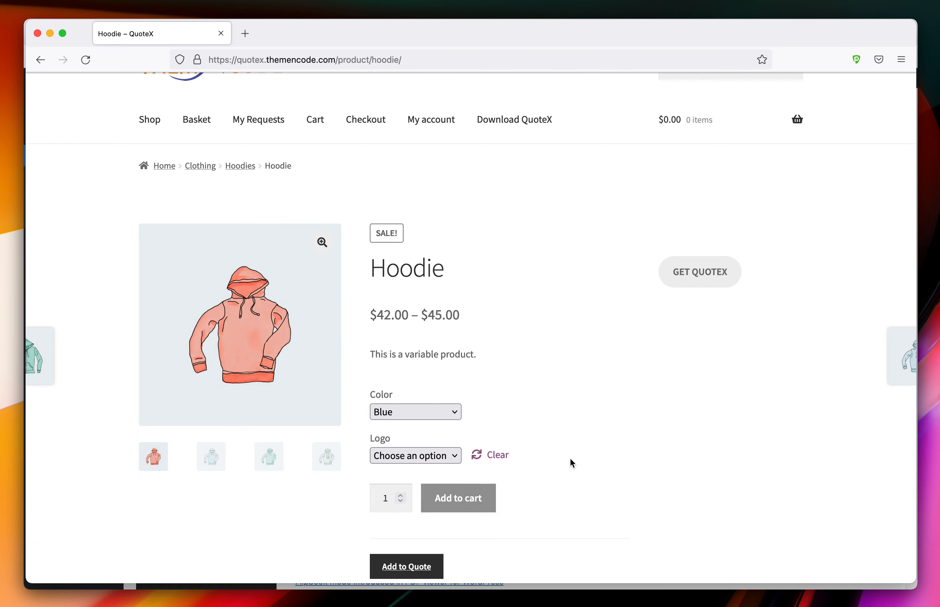
{"action": "scroll", "coordinate": [573, 459], "scroll_direction": "down", "scroll_amount": 10}
{"action": "left_click", "coordinate": [415, 367]}
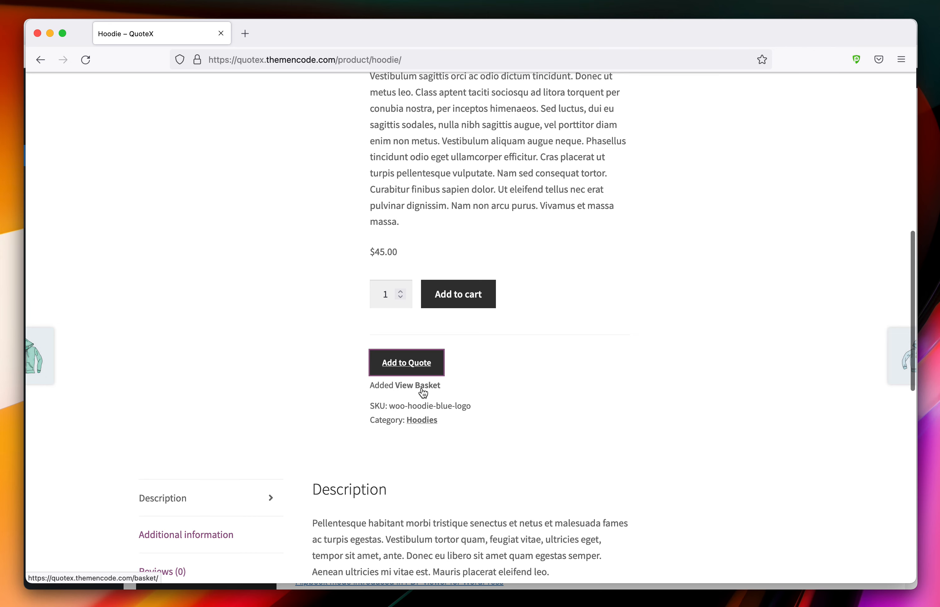
{"action": "left_click", "coordinate": [422, 387]}
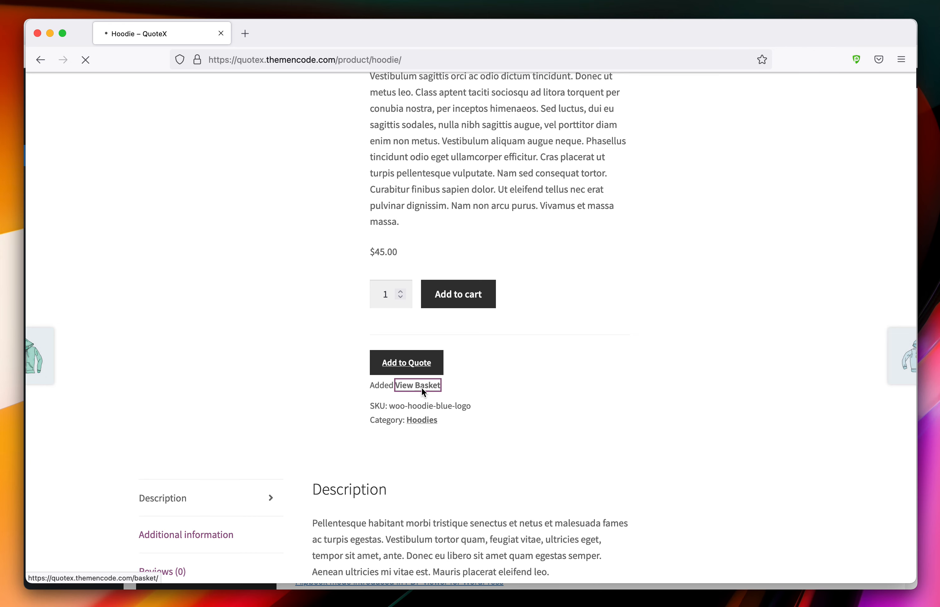
Enter the customer's name, phone number and message 'This is a test message', then send the request
{"action": "scroll", "coordinate": [336, 353], "scroll_direction": "down", "scroll_amount": 5}
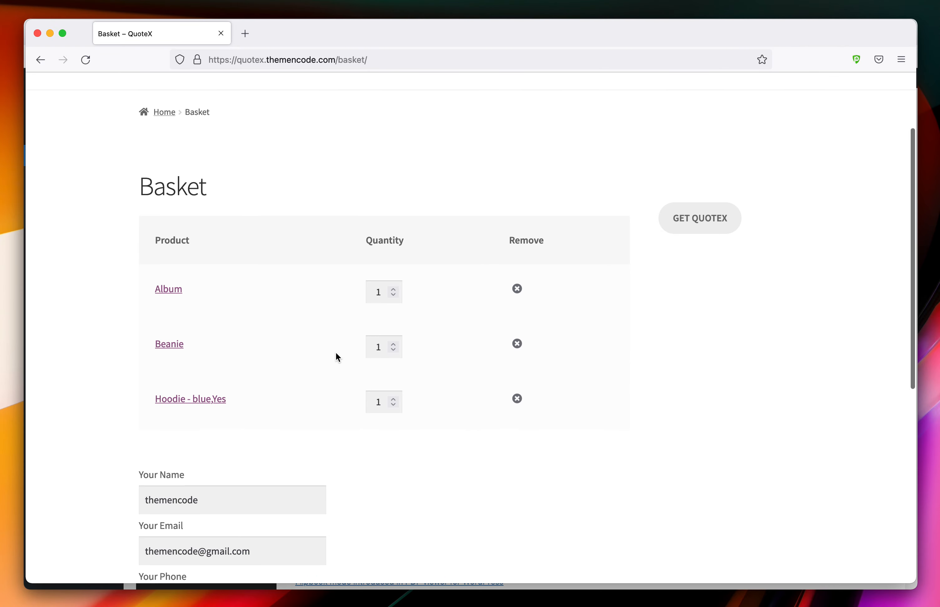
{"action": "double_click", "coordinate": [266, 384]}
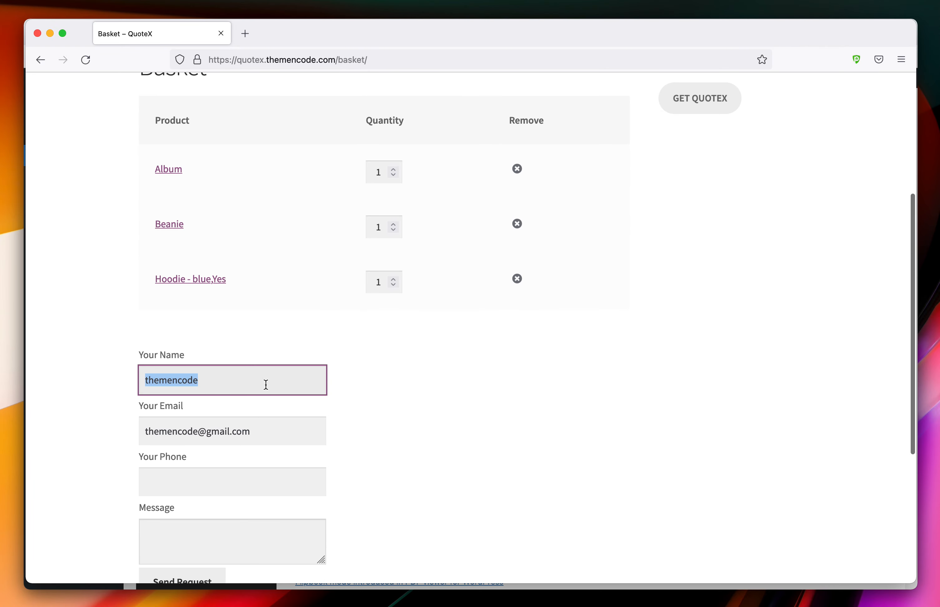
{"action": "type", "text": "ThemeNcode Test"}
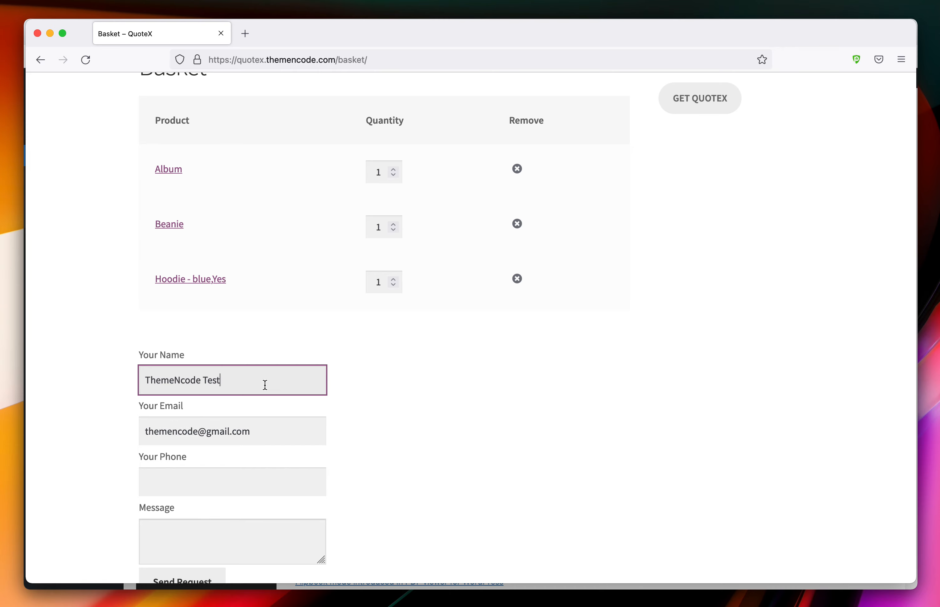
{"action": "left_click", "coordinate": [265, 428]}
{"action": "left_click", "coordinate": [265, 428]}
{"action": "left_click", "coordinate": [239, 473]}
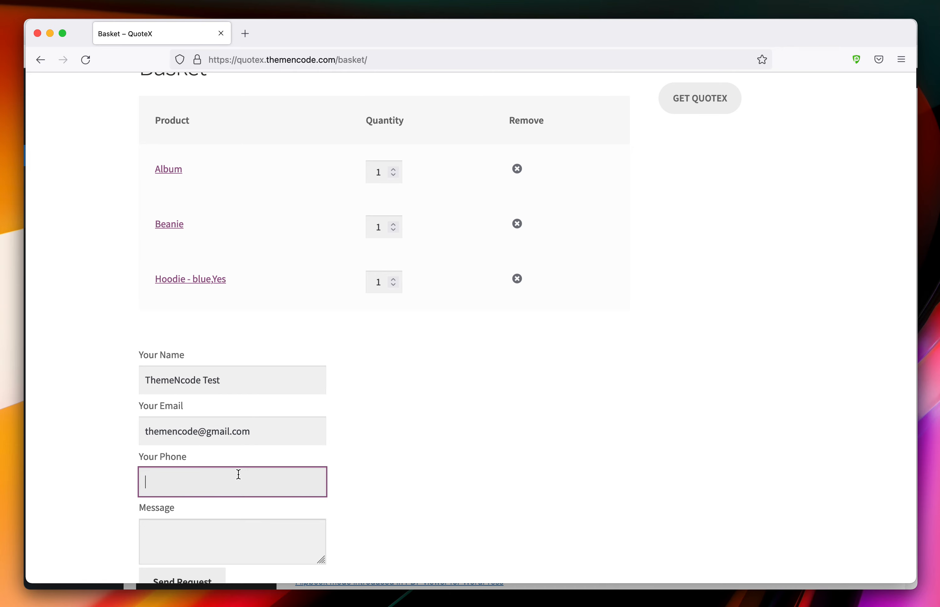
{"action": "key", "text": "Tab"}
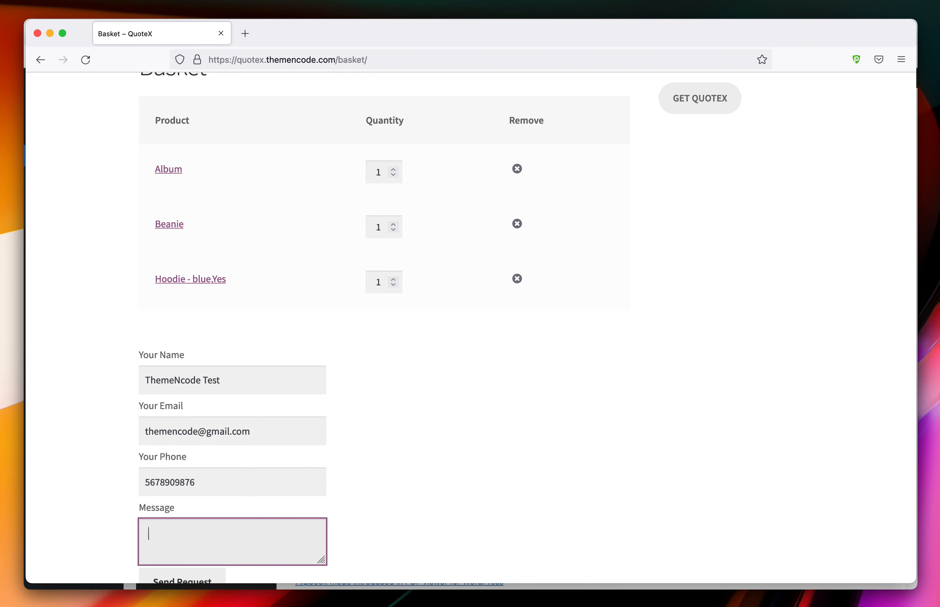
{"action": "scroll", "coordinate": [189, 487], "scroll_direction": "down", "scroll_amount": 4}
{"action": "left_click", "coordinate": [189, 487]}
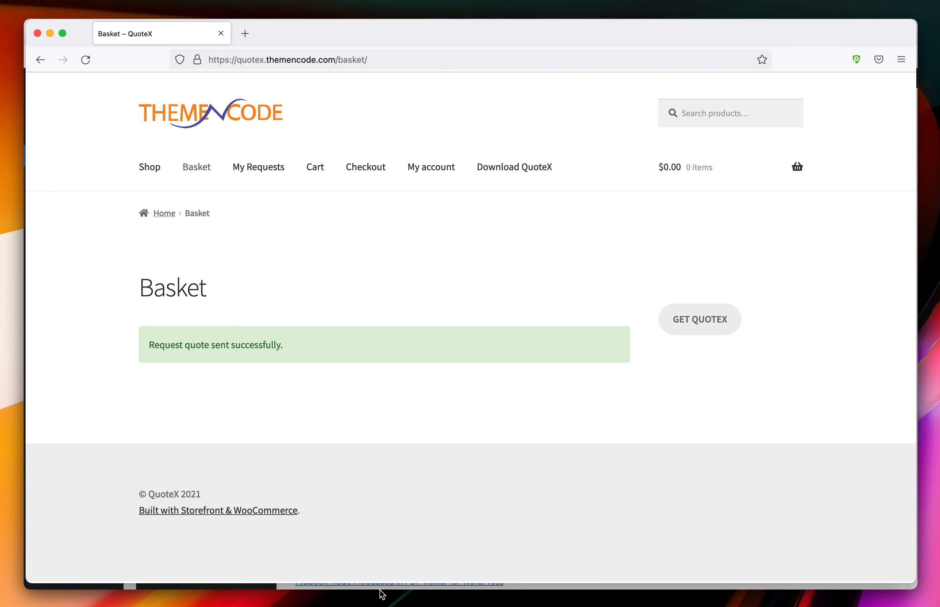
Back in WordPress, open the newest pending quotation from All Quotes for editing
{"action": "left_click", "coordinate": [397, 598]}
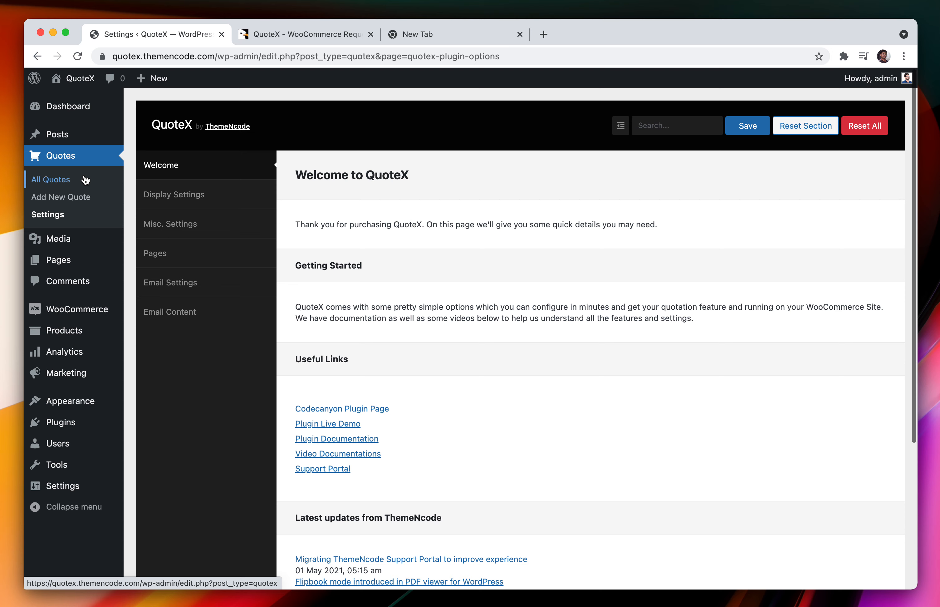
{"action": "left_click", "coordinate": [87, 180]}
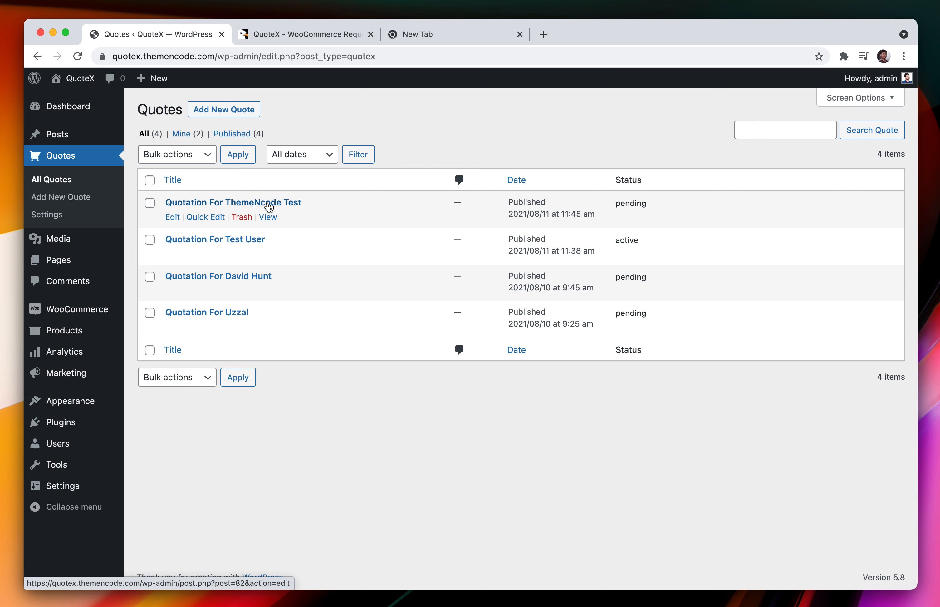
{"action": "left_click", "coordinate": [269, 204]}
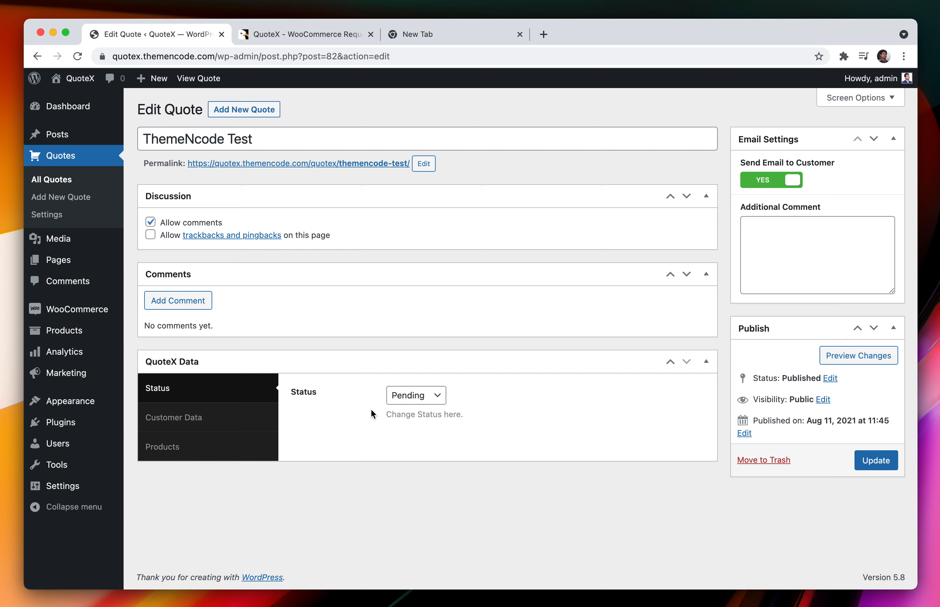
Review the quote's customer details and Album, Beanie and Hoodie rows, fetching the blue logo Hoodie's variation details
{"action": "left_click", "coordinate": [241, 417]}
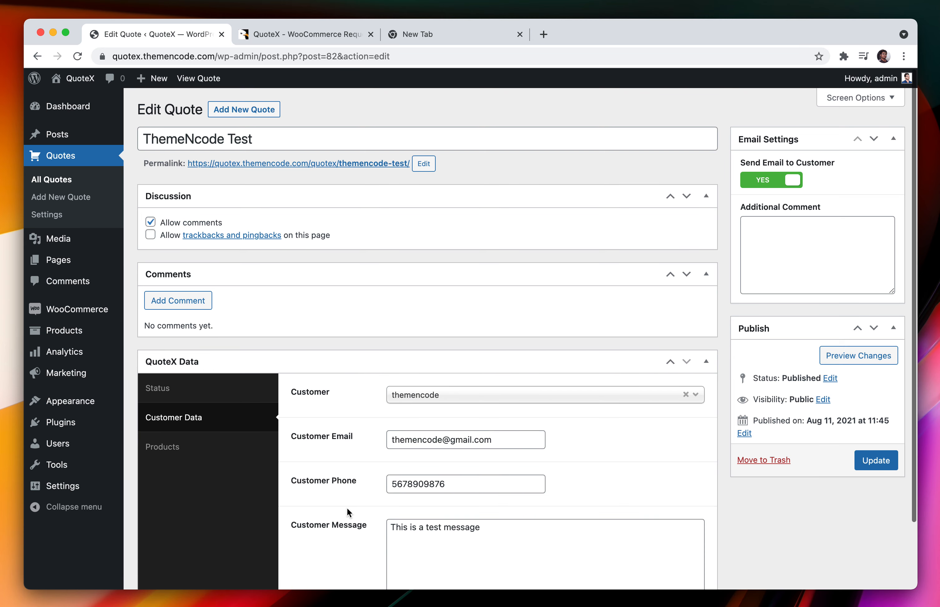
{"action": "scroll", "coordinate": [348, 507], "scroll_direction": "down", "scroll_amount": 3}
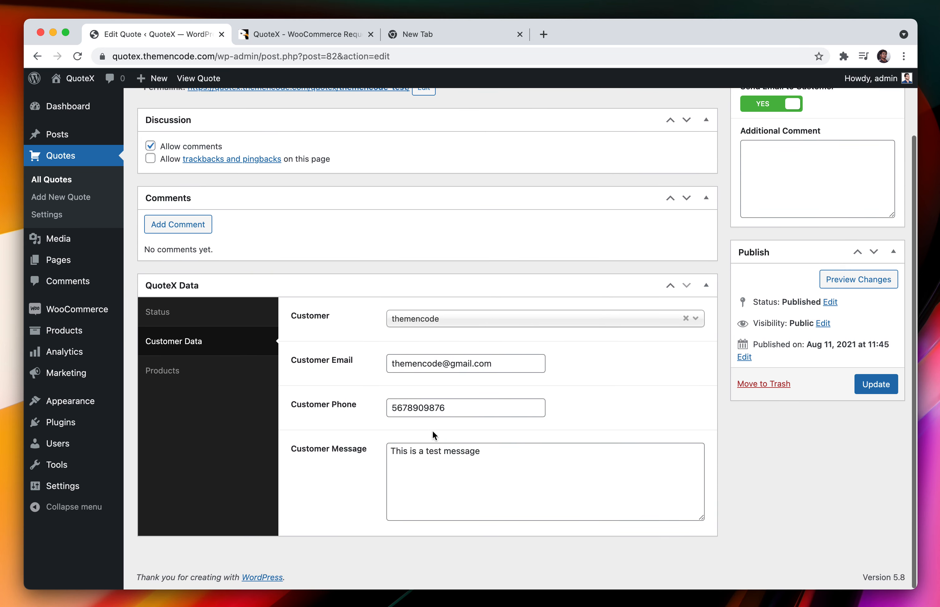
{"action": "left_click", "coordinate": [228, 377]}
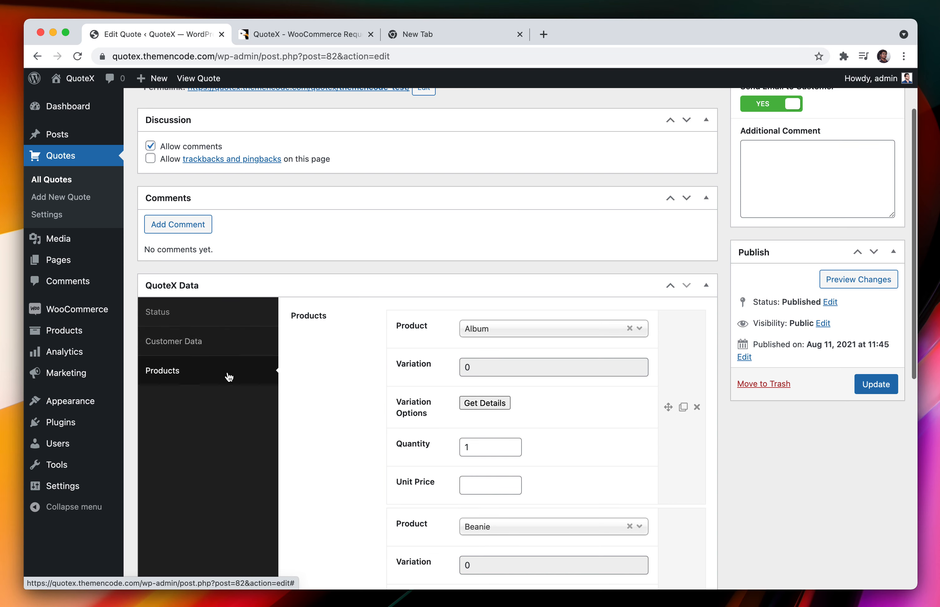
{"action": "scroll", "coordinate": [296, 408], "scroll_direction": "down", "scroll_amount": 3}
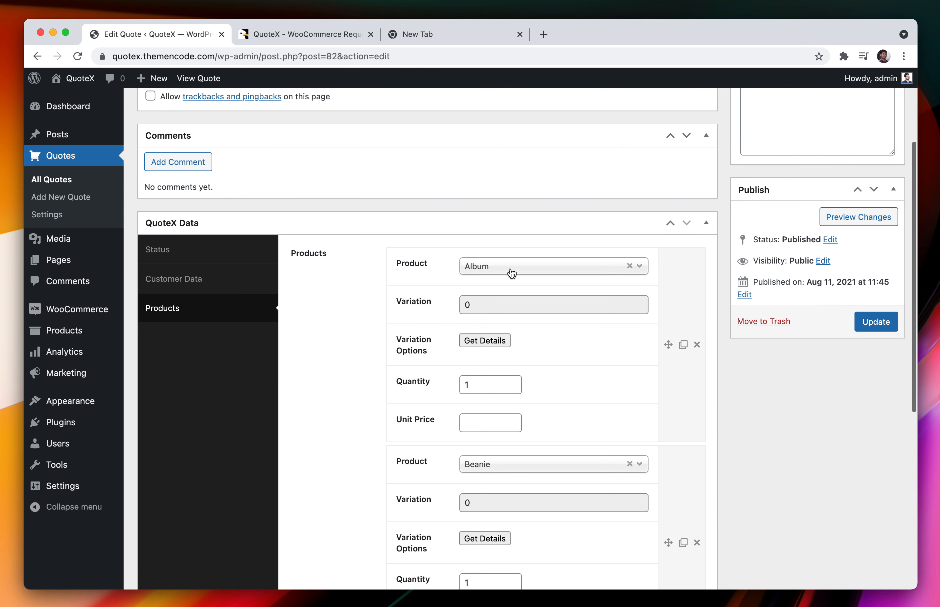
{"action": "scroll", "coordinate": [434, 474], "scroll_direction": "down", "scroll_amount": 2}
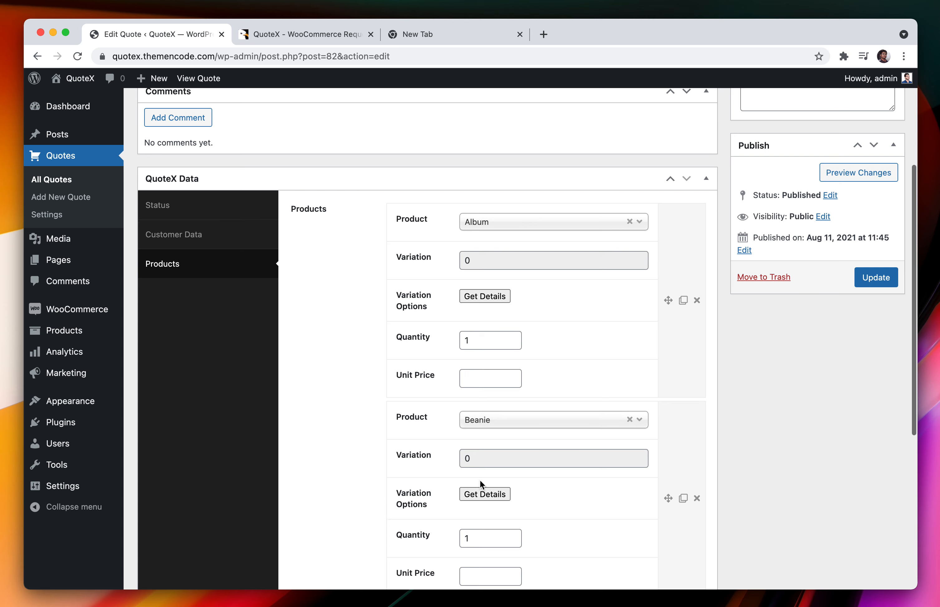
{"action": "scroll", "coordinate": [457, 493], "scroll_direction": "down", "scroll_amount": 5}
{"action": "scroll", "coordinate": [506, 405], "scroll_direction": "down", "scroll_amount": 1}
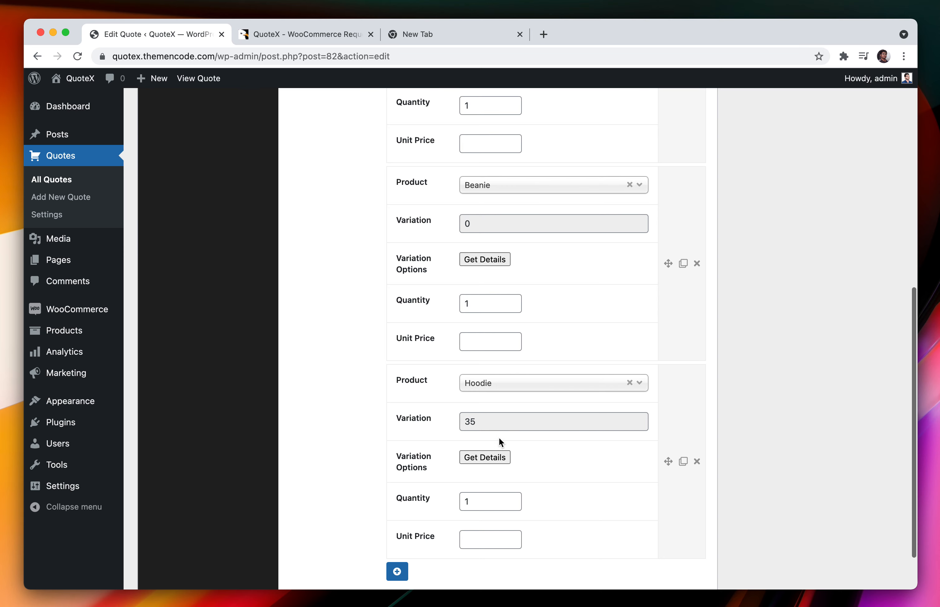
{"action": "left_click", "coordinate": [490, 459]}
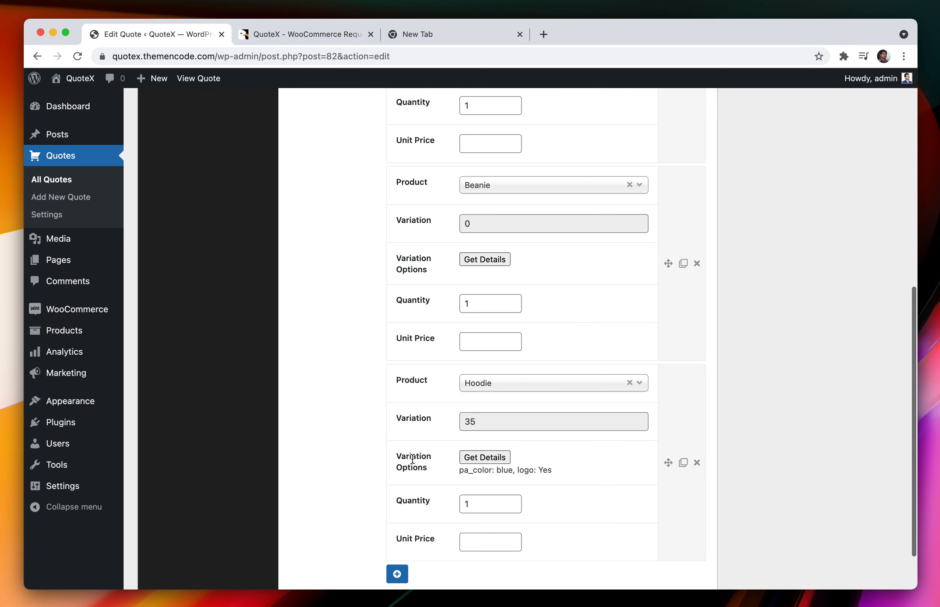
{"action": "scroll", "coordinate": [412, 458], "scroll_direction": "up", "scroll_amount": 5}
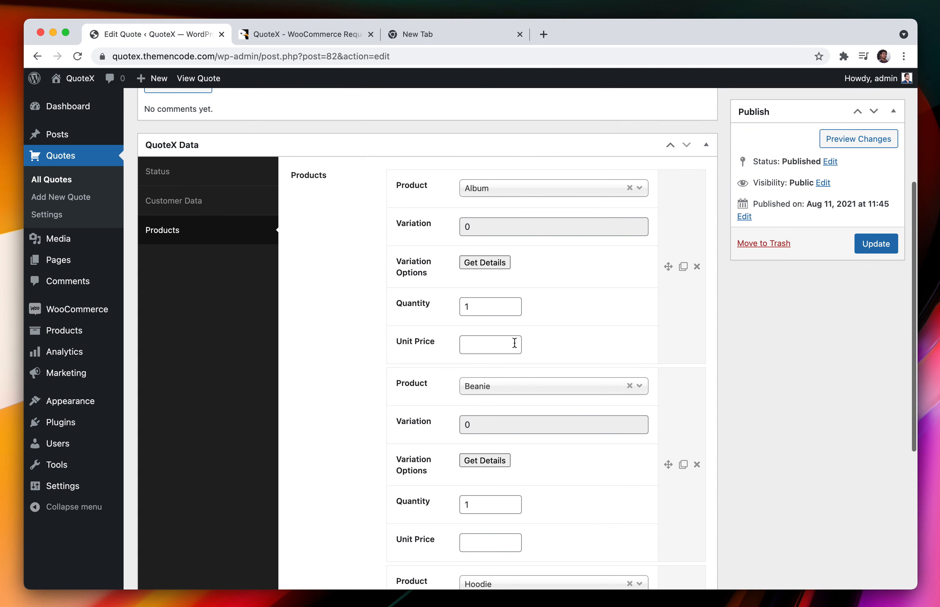
Enter unit prices of 100 for Album, 50 for Beanie and 200 for Hoodie
{"action": "left_click", "coordinate": [501, 343]}
{"action": "type", "text": "100"}
{"action": "key", "text": "Tab"}
{"action": "scroll", "coordinate": [487, 410], "scroll_direction": "down", "scroll_amount": 2}
{"action": "left_click", "coordinate": [485, 456]}
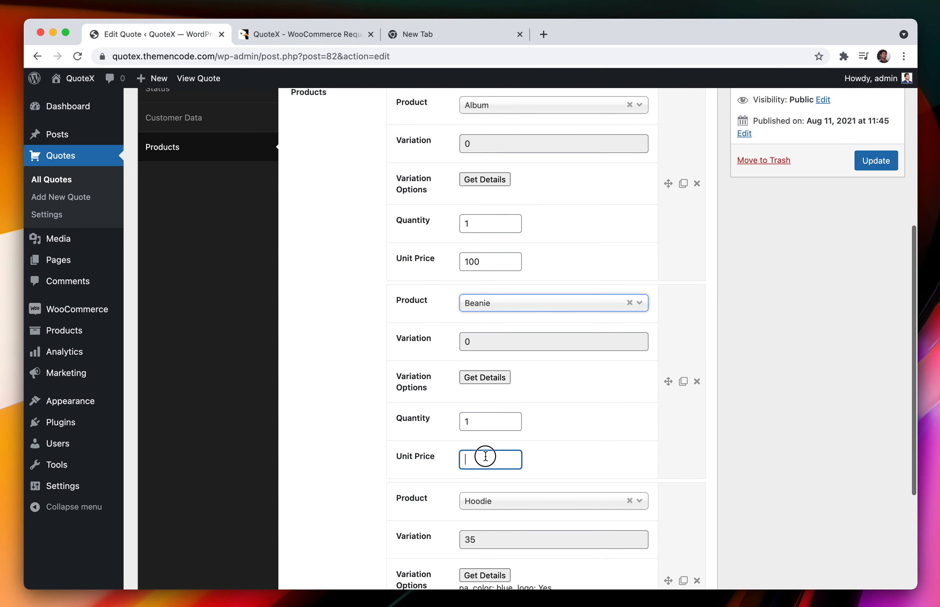
{"action": "type", "text": "50"}
{"action": "key", "text": "Tab"}
{"action": "scroll", "coordinate": [483, 474], "scroll_direction": "down", "scroll_amount": 3}
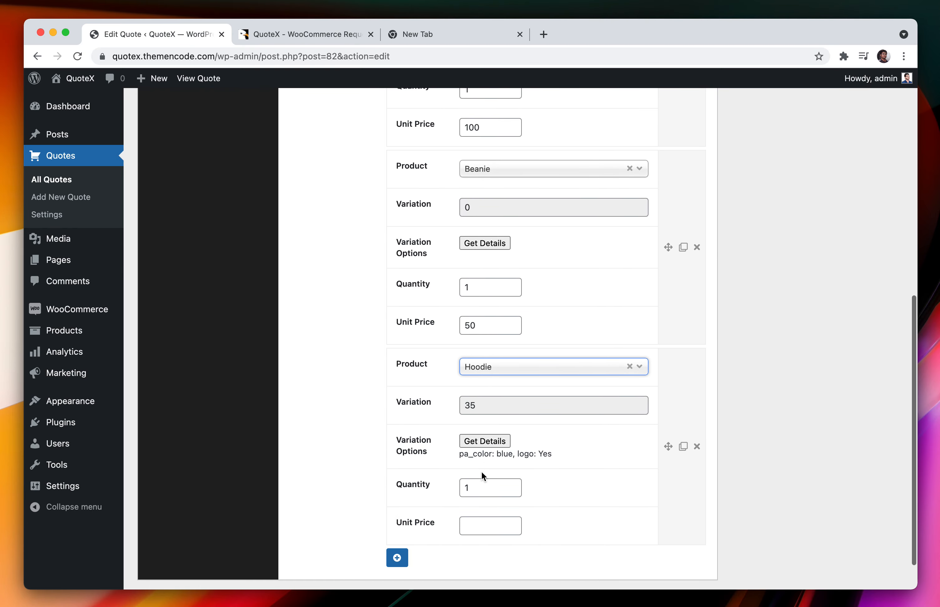
{"action": "left_click", "coordinate": [483, 522]}
{"action": "type", "text": "200"}
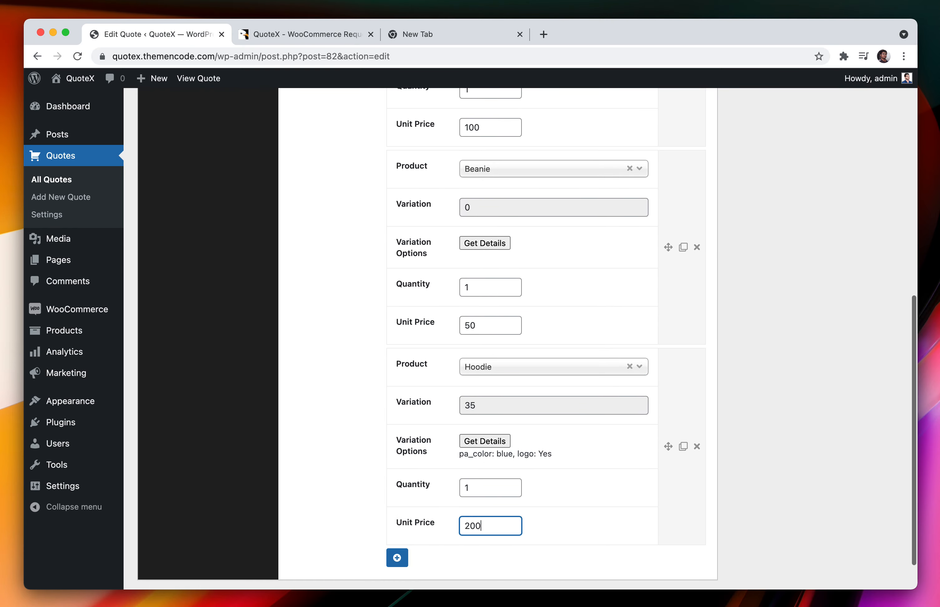
{"action": "left_click", "coordinate": [762, 359]}
{"action": "scroll", "coordinate": [763, 329], "scroll_direction": "up", "scroll_amount": 9}
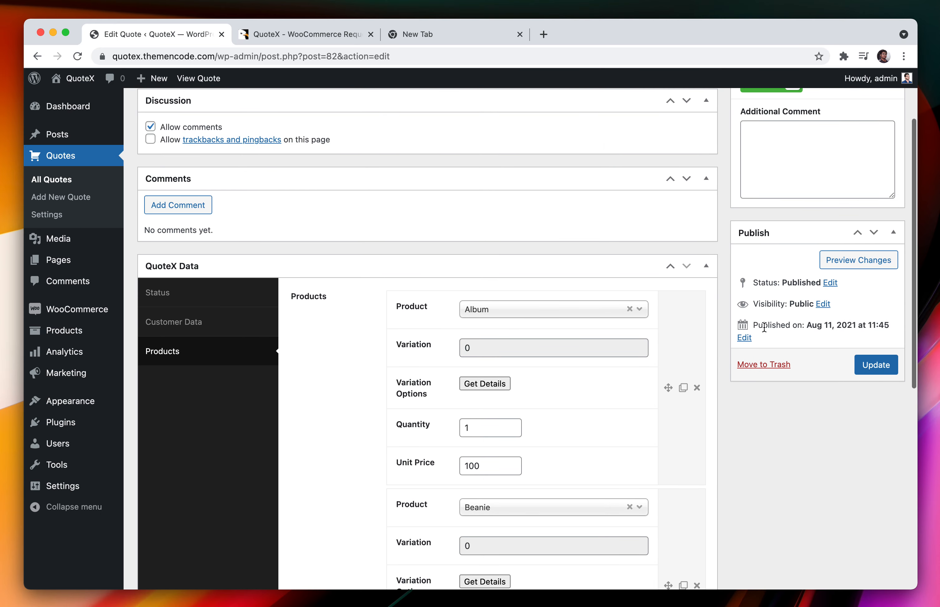
{"action": "scroll", "coordinate": [583, 332], "scroll_direction": "up", "scroll_amount": 2}
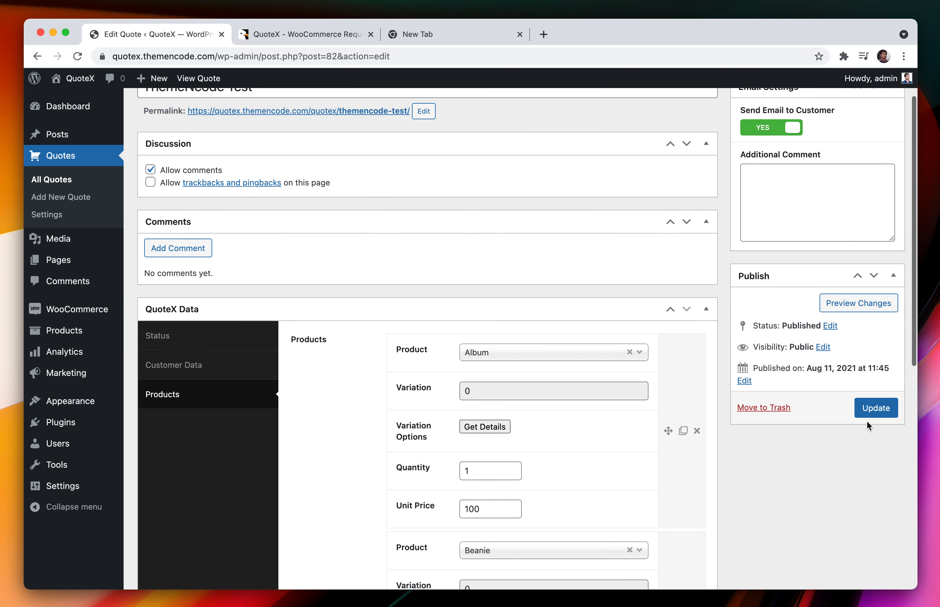
{"action": "scroll", "coordinate": [867, 410], "scroll_direction": "up", "scroll_amount": 2}
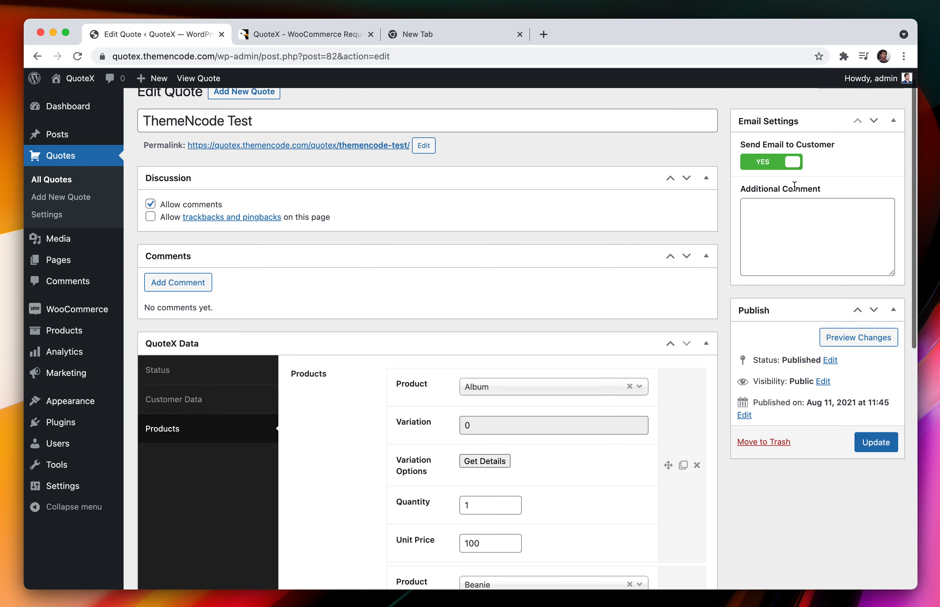
Add 'Created Quote' as the additional email comment and update the quote
{"action": "left_click", "coordinate": [792, 225]}
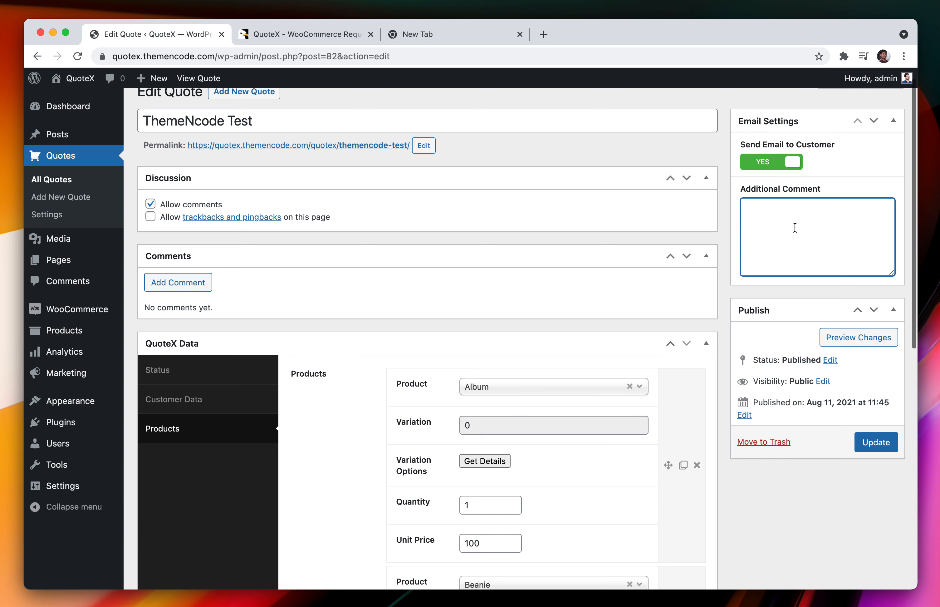
{"action": "type", "text": "Created Quote"}
{"action": "left_click", "coordinate": [843, 507]}
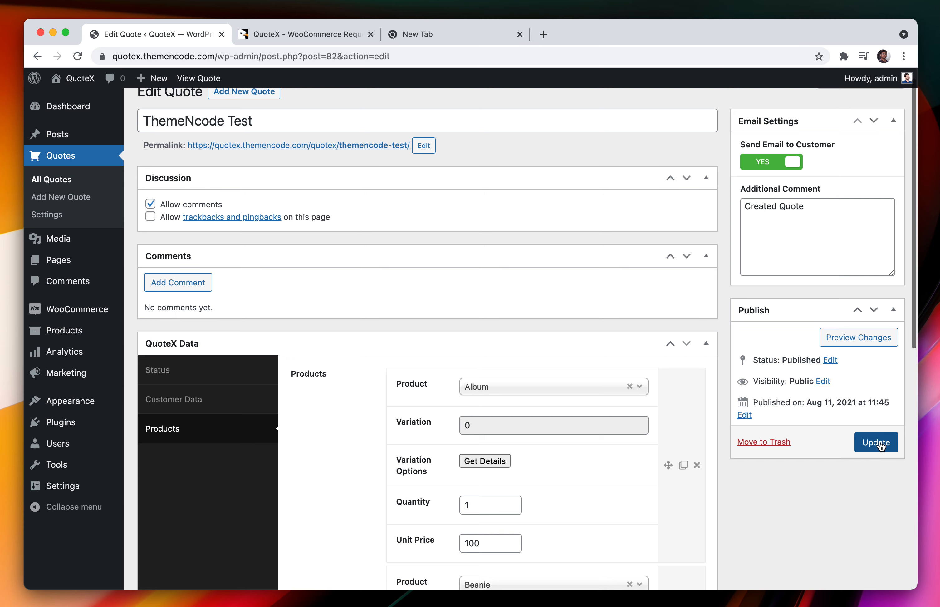
{"action": "left_click", "coordinate": [881, 446]}
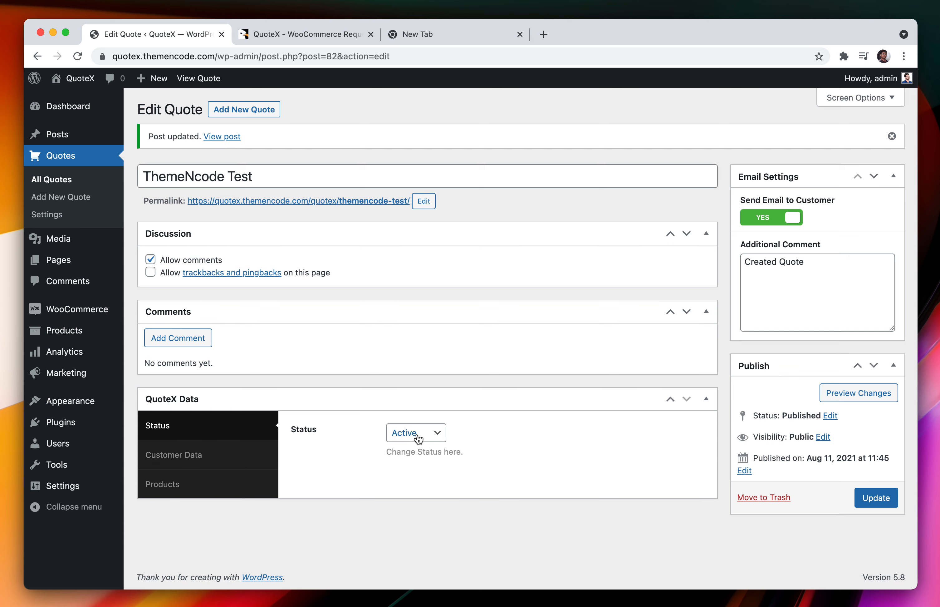
Check the saved quote's product rows, then switch to the demo storefront in Firefox
{"action": "left_click", "coordinate": [253, 485]}
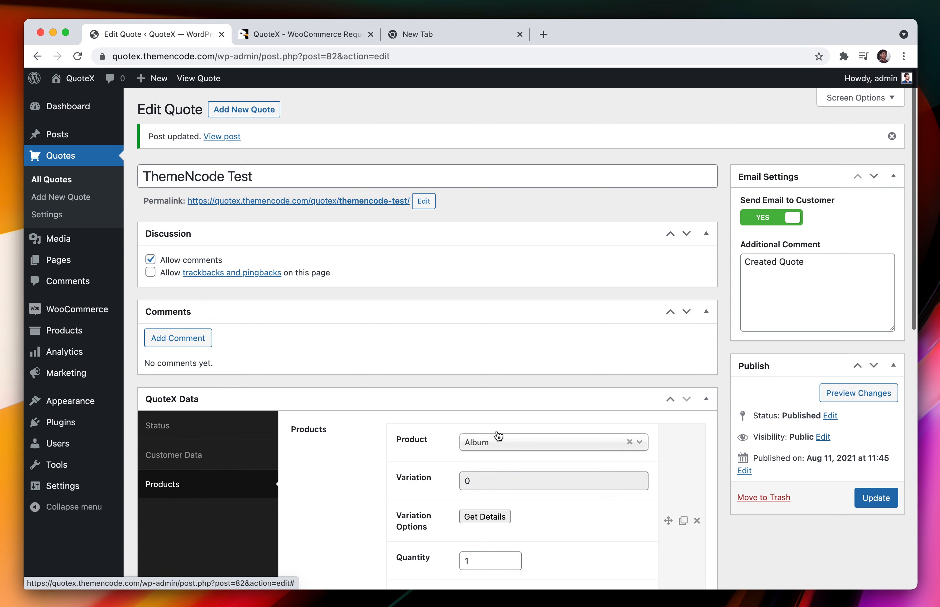
{"action": "scroll", "coordinate": [407, 498], "scroll_direction": "down", "scroll_amount": 5}
{"action": "scroll", "coordinate": [407, 495], "scroll_direction": "down", "scroll_amount": 4}
{"action": "scroll", "coordinate": [408, 496], "scroll_direction": "up", "scroll_amount": 10}
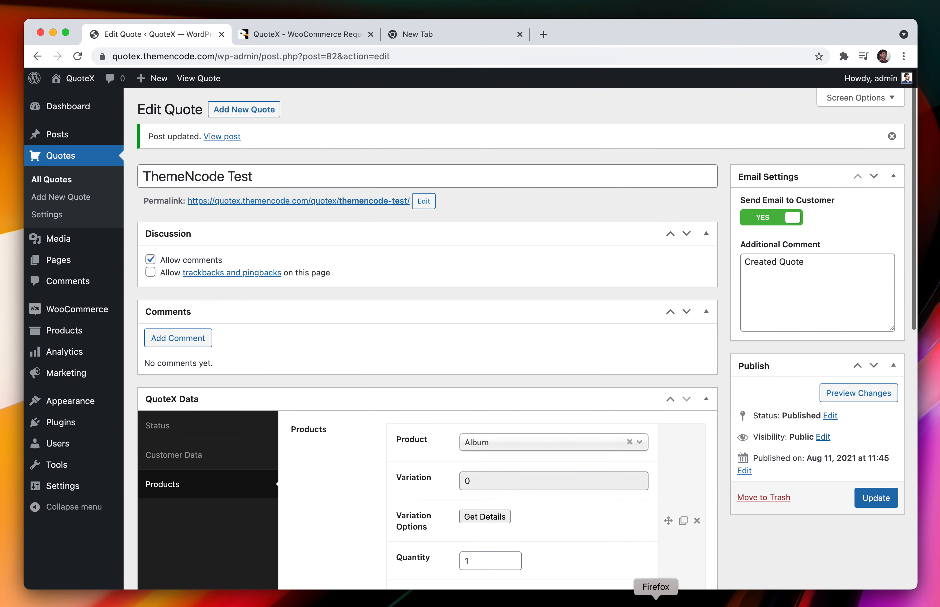
{"action": "left_click", "coordinate": [644, 603]}
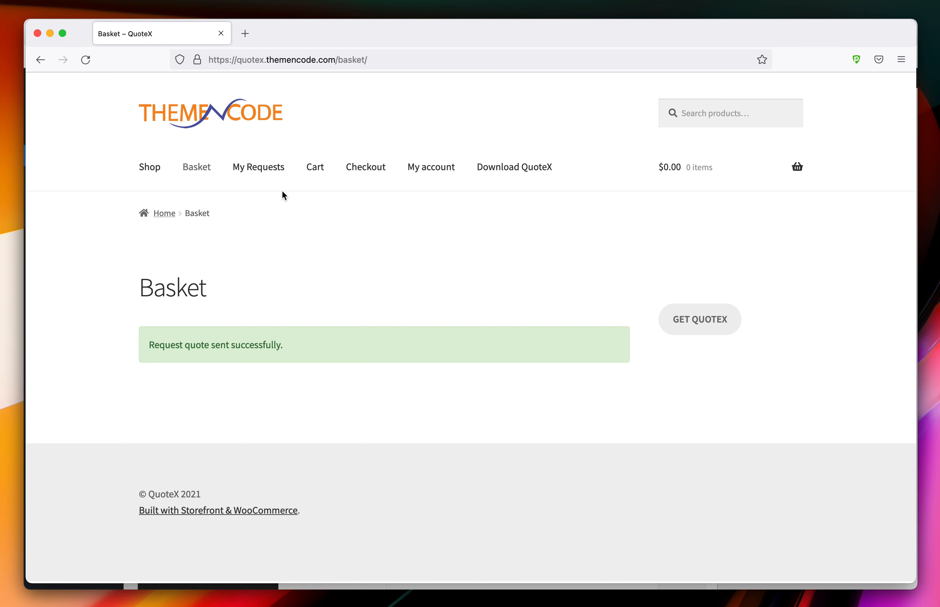
As the customer, open quote 82 from My Requests and accept it, adding its items to the cart
{"action": "left_click", "coordinate": [268, 176]}
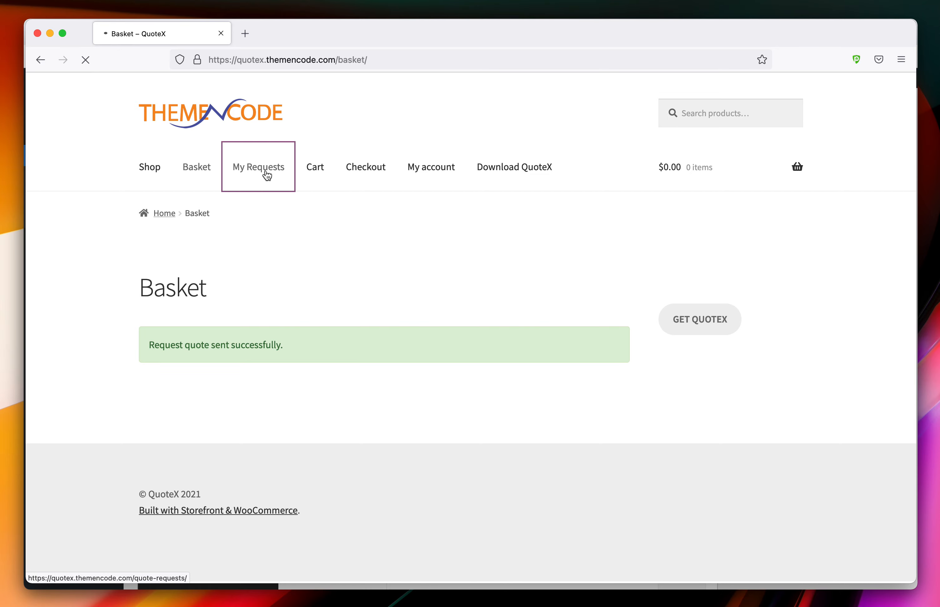
{"action": "scroll", "coordinate": [355, 288], "scroll_direction": "down", "scroll_amount": 1}
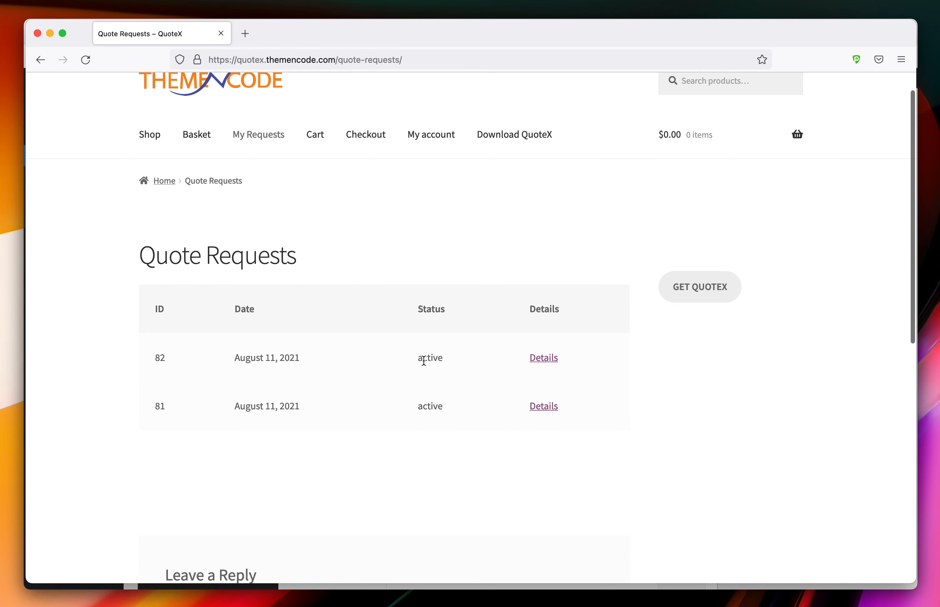
{"action": "left_click", "coordinate": [545, 364]}
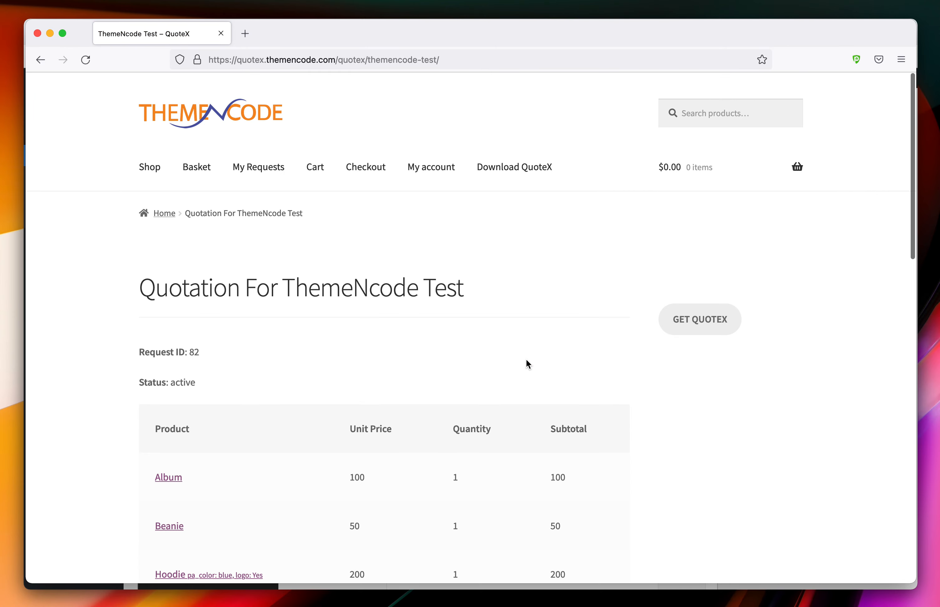
{"action": "scroll", "coordinate": [526, 360], "scroll_direction": "down", "scroll_amount": 5}
{"action": "scroll", "coordinate": [528, 363], "scroll_direction": "down", "scroll_amount": 1}
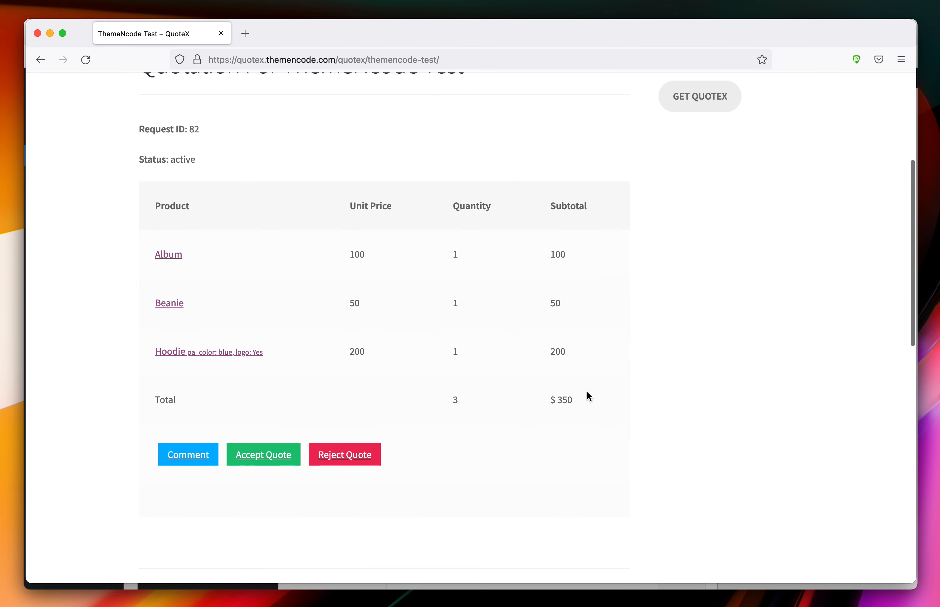
{"action": "scroll", "coordinate": [556, 405], "scroll_direction": "down", "scroll_amount": 4}
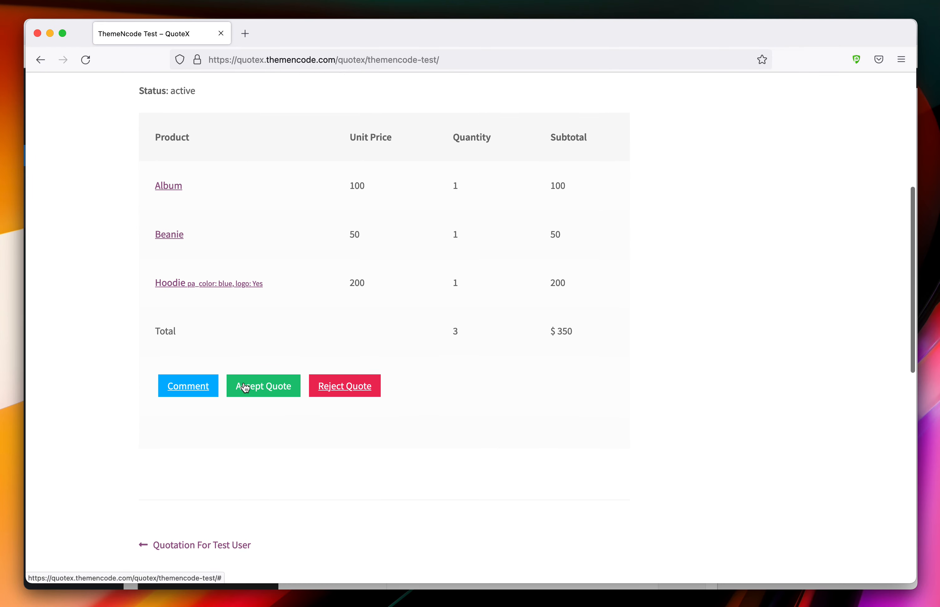
{"action": "left_click", "coordinate": [247, 386]}
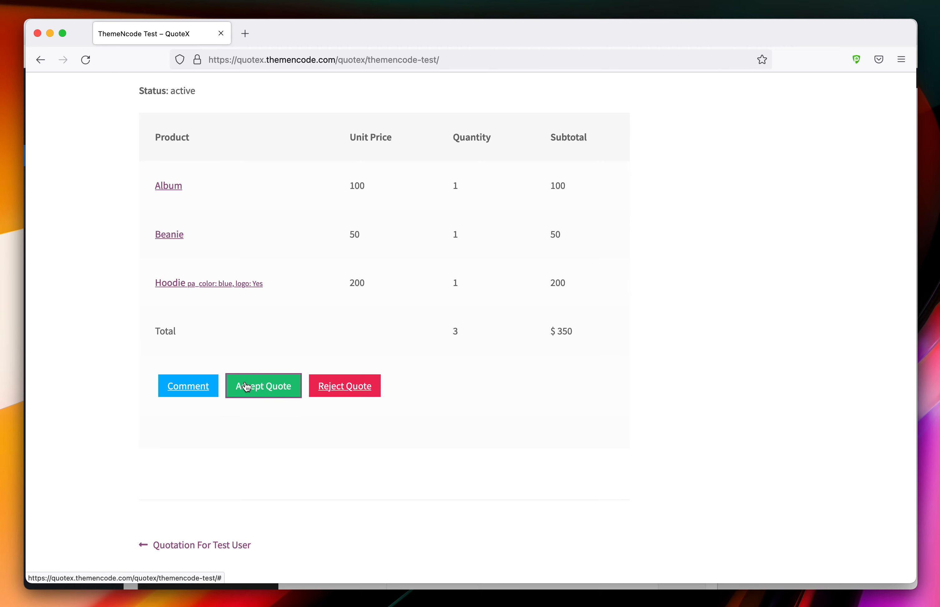
{"action": "scroll", "coordinate": [252, 413], "scroll_direction": "down", "scroll_amount": 1}
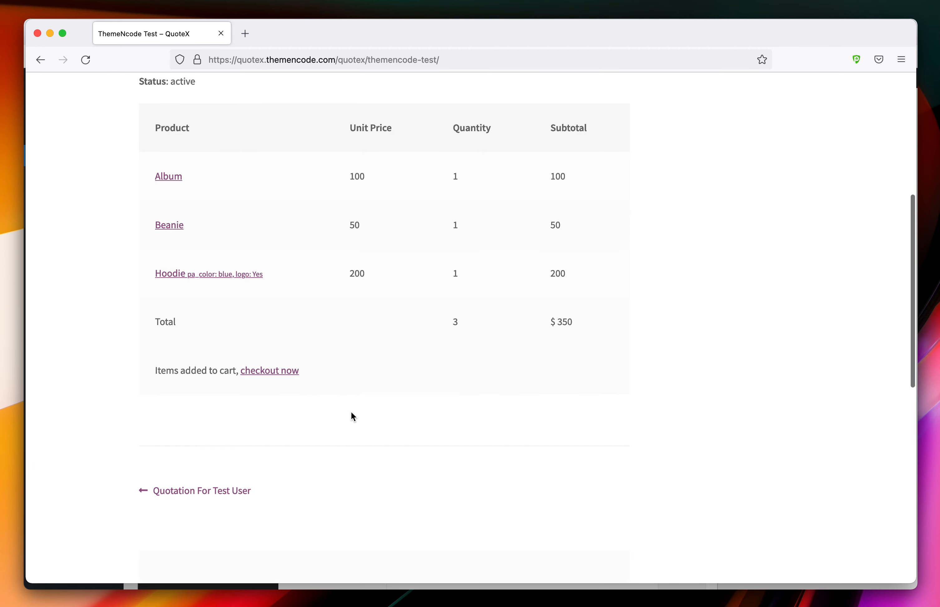
Review the checkout with the three quoted items totalling $350, then return to the WordPress quote editor
{"action": "left_click", "coordinate": [243, 373]}
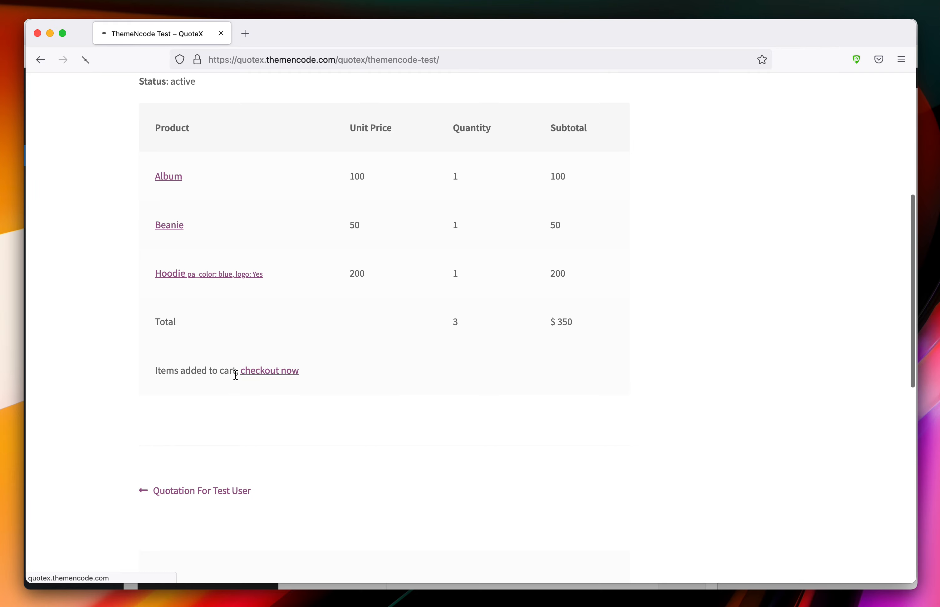
{"action": "scroll", "coordinate": [341, 357], "scroll_direction": "down", "scroll_amount": 4}
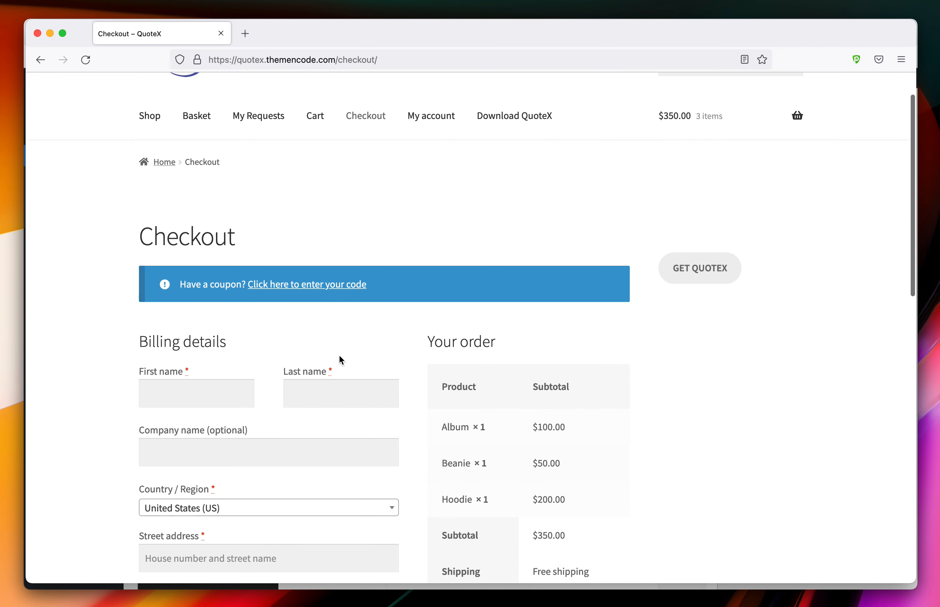
{"action": "scroll", "coordinate": [340, 358], "scroll_direction": "down", "scroll_amount": 10}
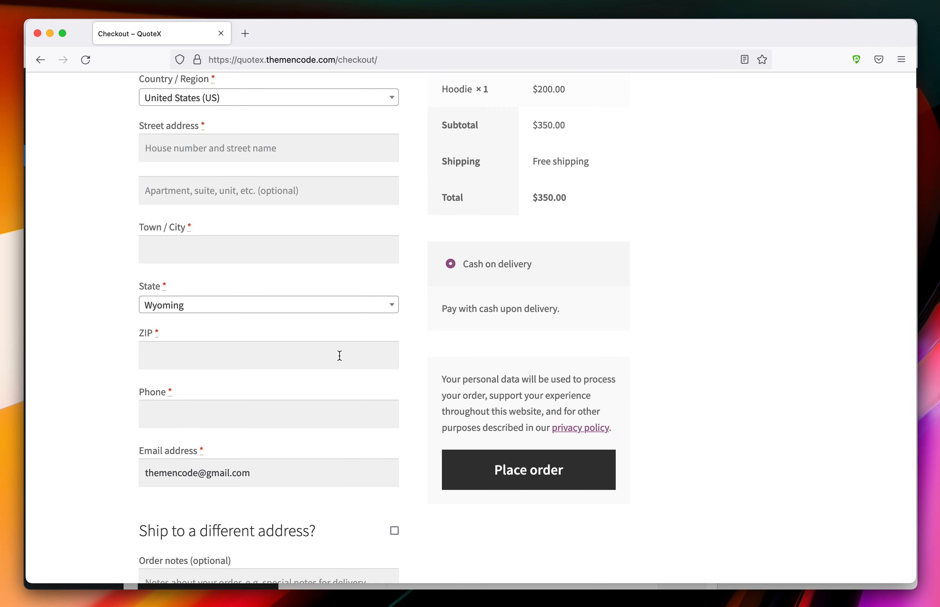
{"action": "scroll", "coordinate": [321, 322], "scroll_direction": "up", "scroll_amount": 11}
{"action": "scroll", "coordinate": [306, 309], "scroll_direction": "down", "scroll_amount": 5}
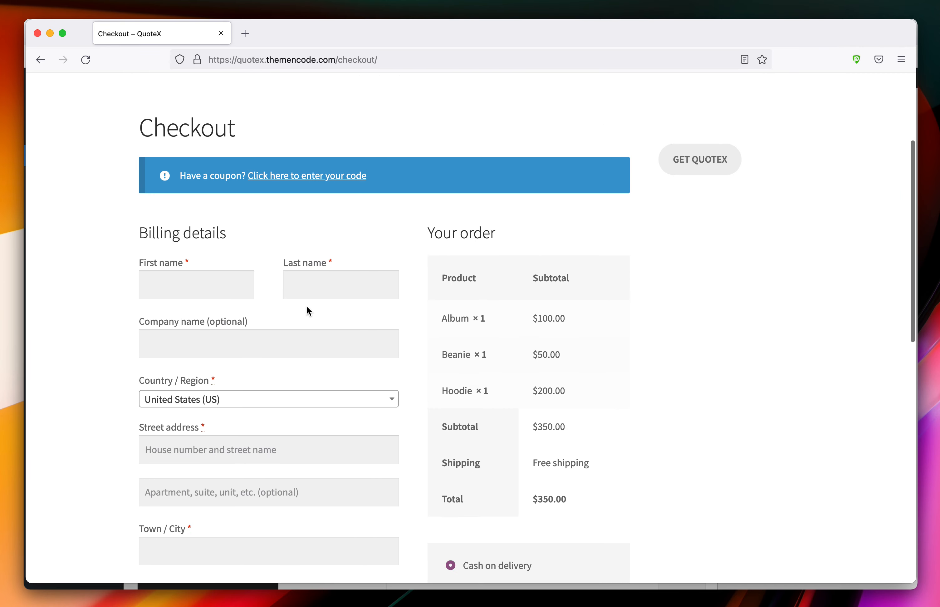
{"action": "scroll", "coordinate": [592, 409], "scroll_direction": "down", "scroll_amount": 10}
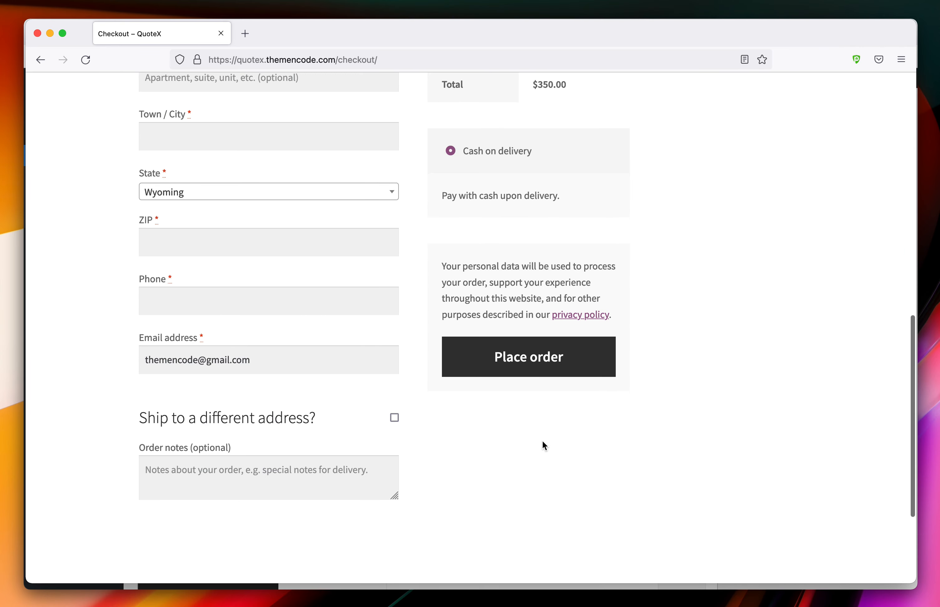
{"action": "scroll", "coordinate": [565, 355], "scroll_direction": "up", "scroll_amount": 11}
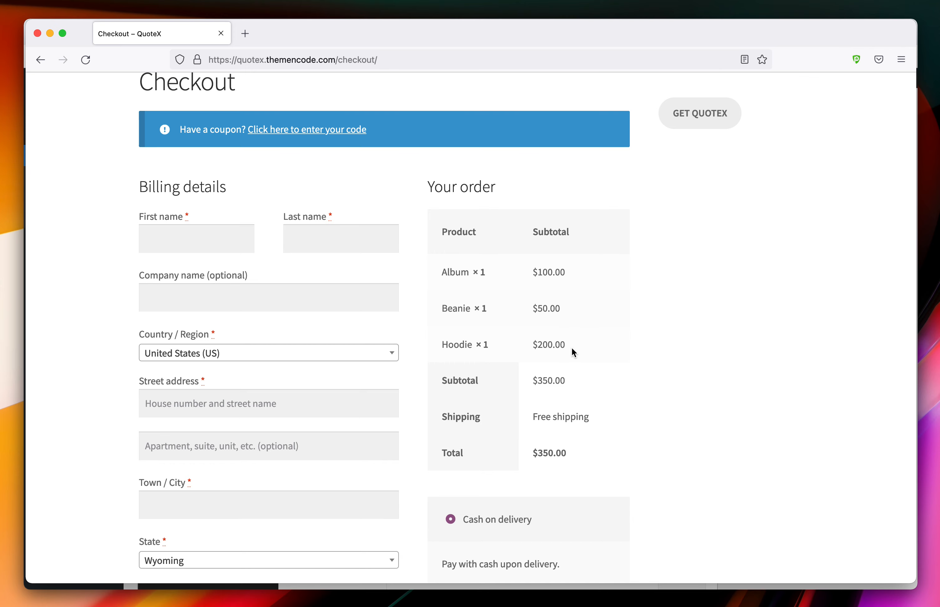
{"action": "scroll", "coordinate": [572, 348], "scroll_direction": "up", "scroll_amount": 5}
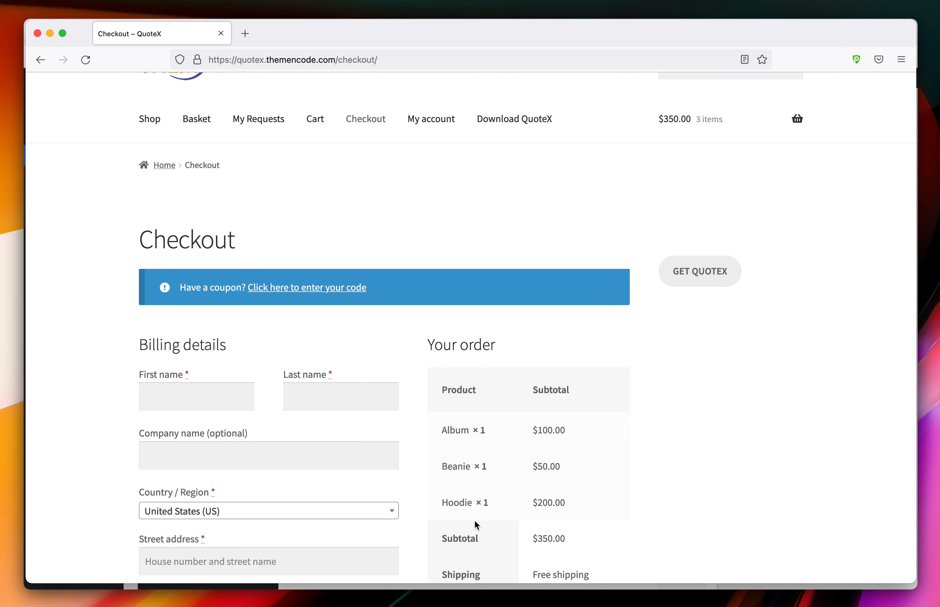
{"action": "left_click", "coordinate": [389, 599]}
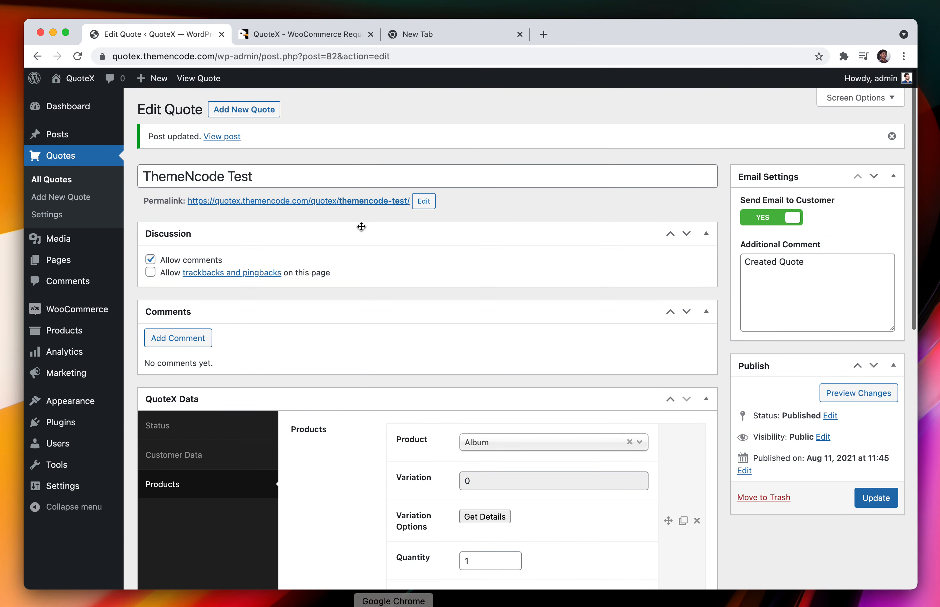
Go to QuoteX Display Settings and expand the Request a Quote Button placement options
{"action": "left_click", "coordinate": [98, 216]}
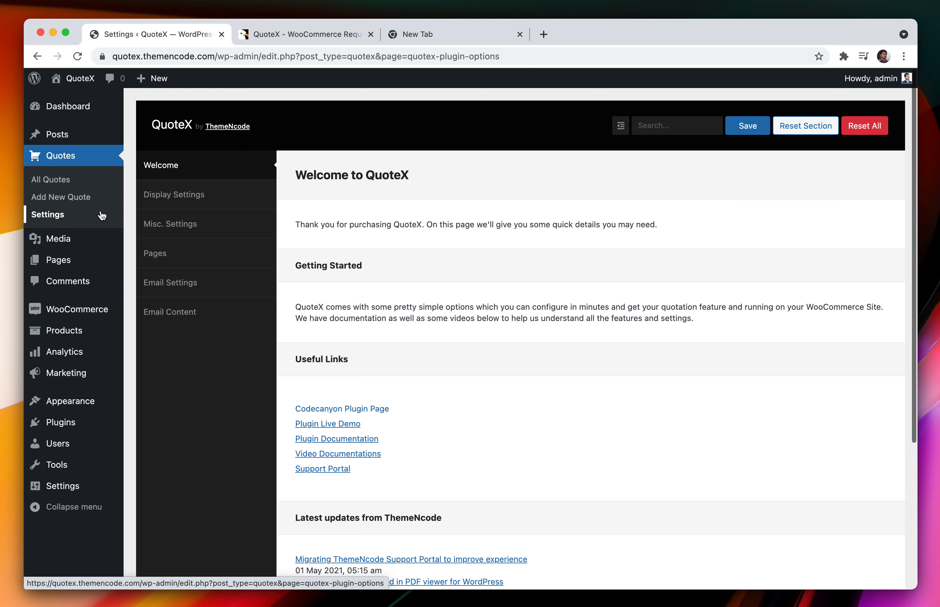
{"action": "scroll", "coordinate": [330, 247], "scroll_direction": "down", "scroll_amount": 3}
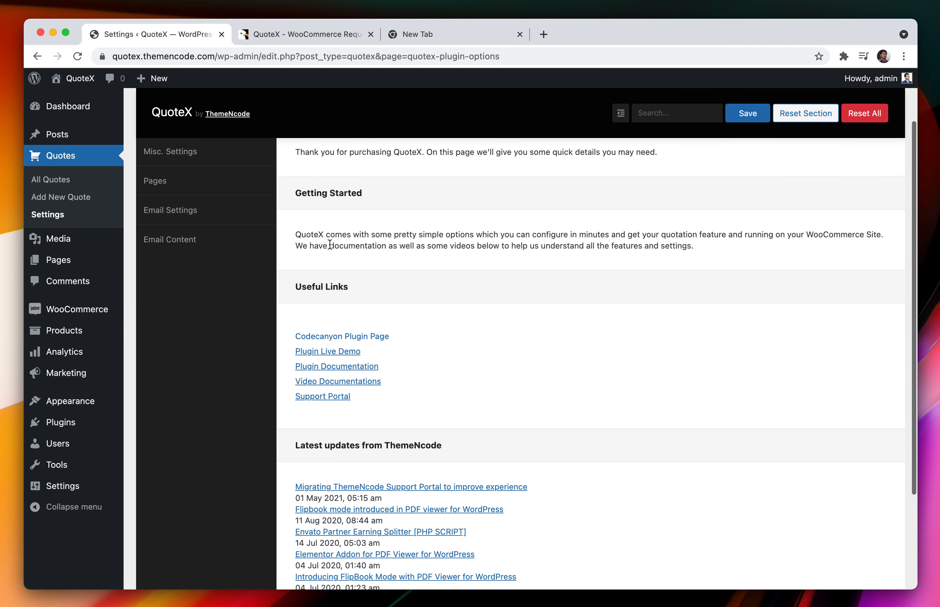
{"action": "scroll", "coordinate": [330, 245], "scroll_direction": "down", "scroll_amount": 4}
{"action": "scroll", "coordinate": [329, 248], "scroll_direction": "up", "scroll_amount": 10}
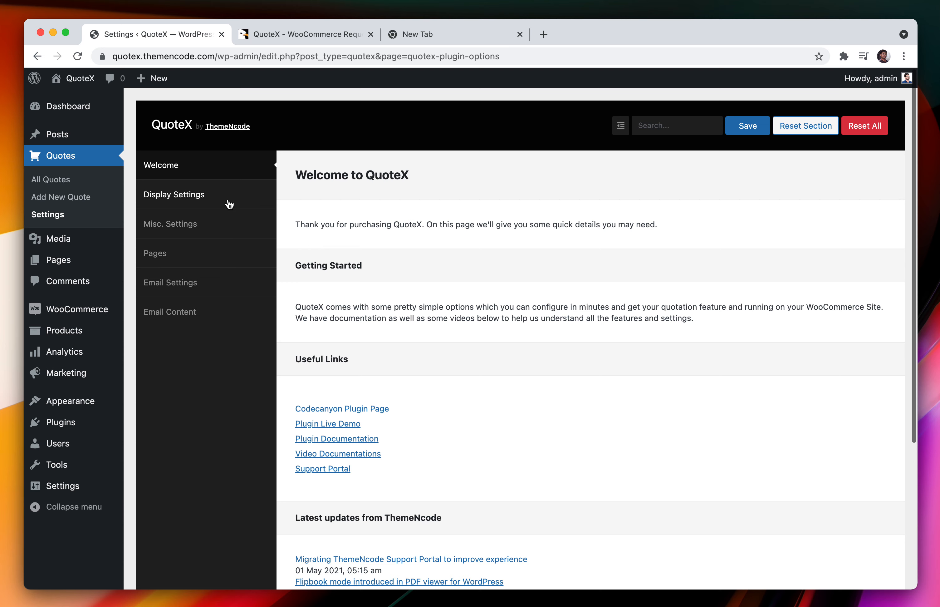
{"action": "left_click", "coordinate": [228, 201]}
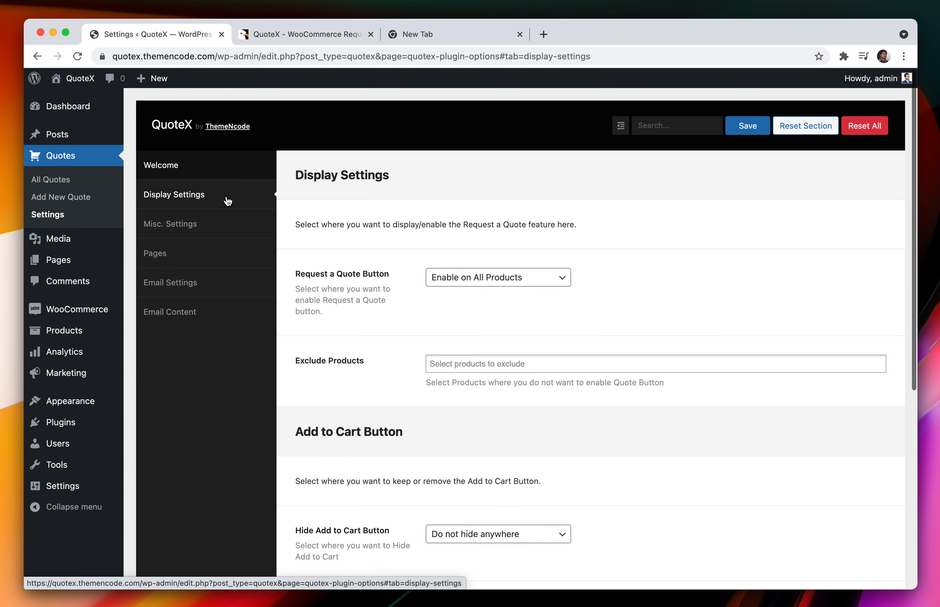
{"action": "left_click", "coordinate": [471, 279]}
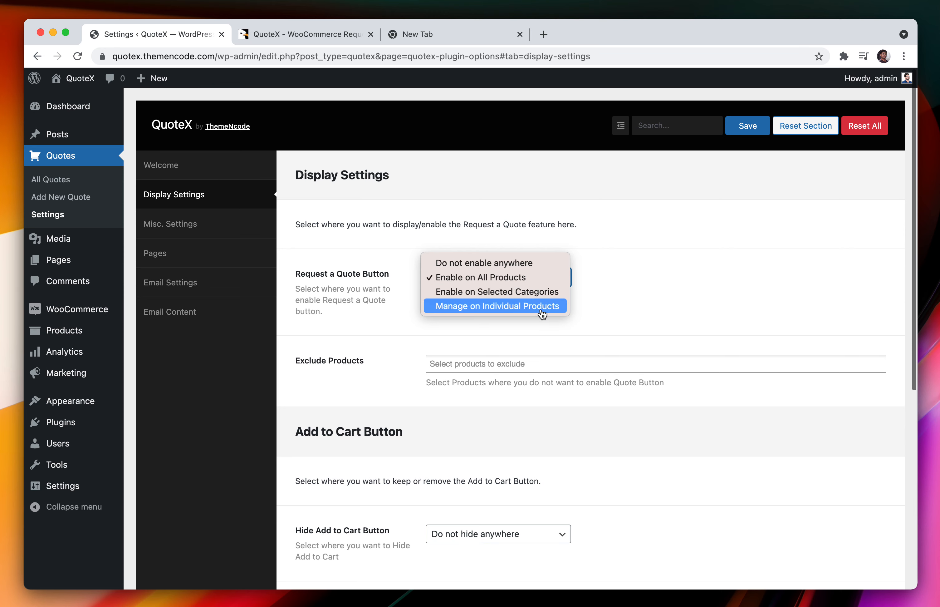
Set the quote button to Manage on Individual Products and view a new product's Quote Settings
{"action": "left_click", "coordinate": [524, 306]}
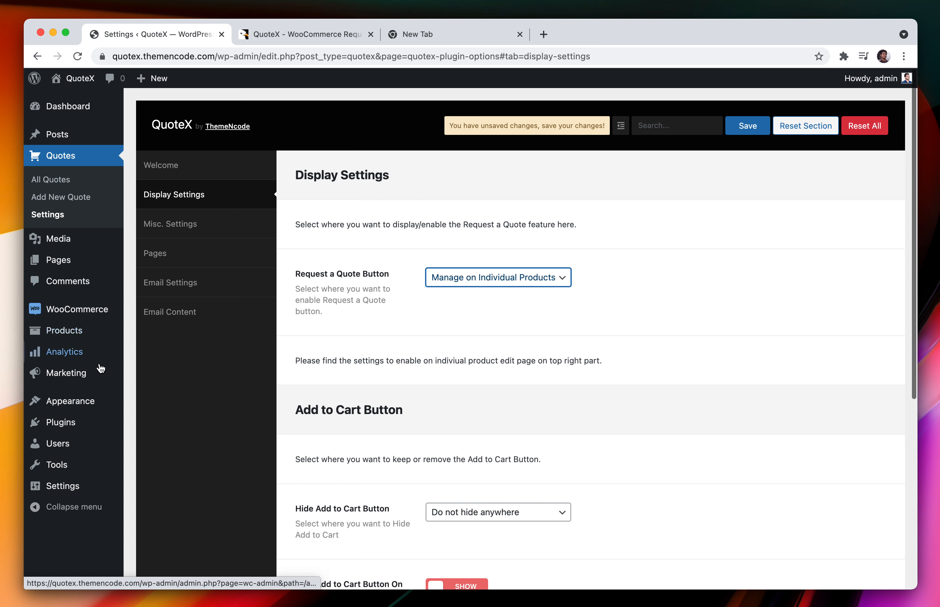
{"action": "mouse_move", "coordinate": [79, 330]}
{"action": "left_click", "coordinate": [166, 352], "text": "super"}
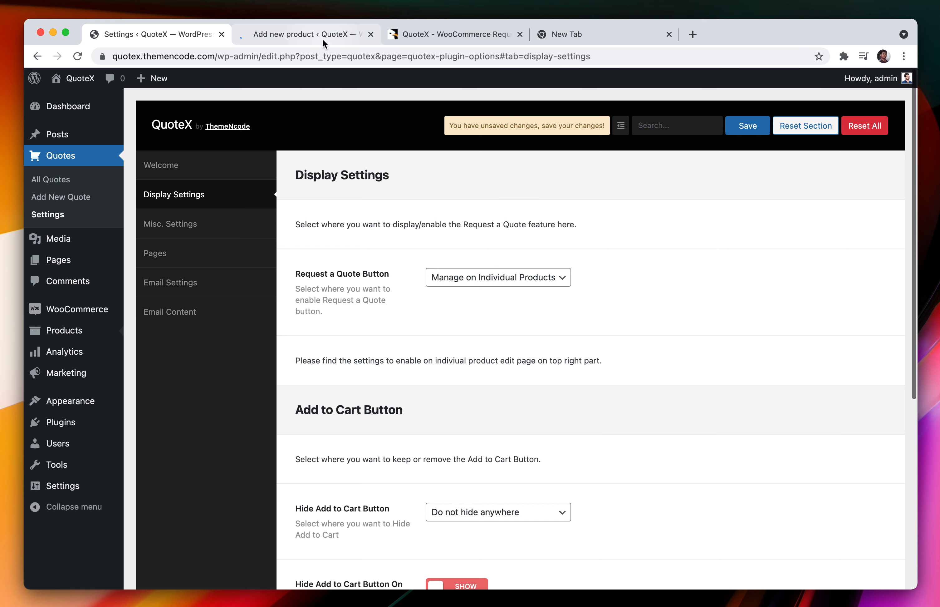
{"action": "left_click", "coordinate": [324, 35]}
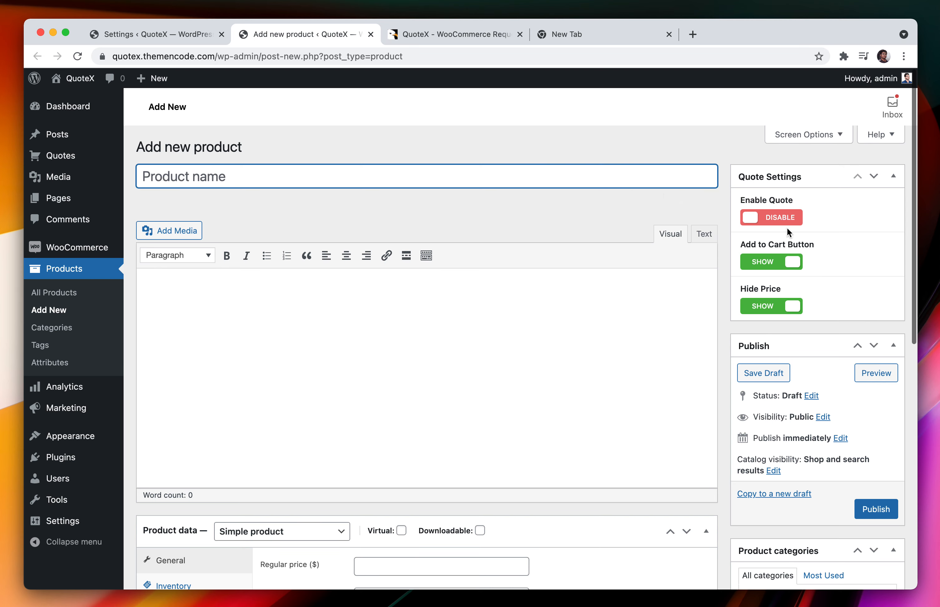
Return to the QuoteX settings and reopen the Request a Quote Button placement choices
{"action": "left_click", "coordinate": [164, 31]}
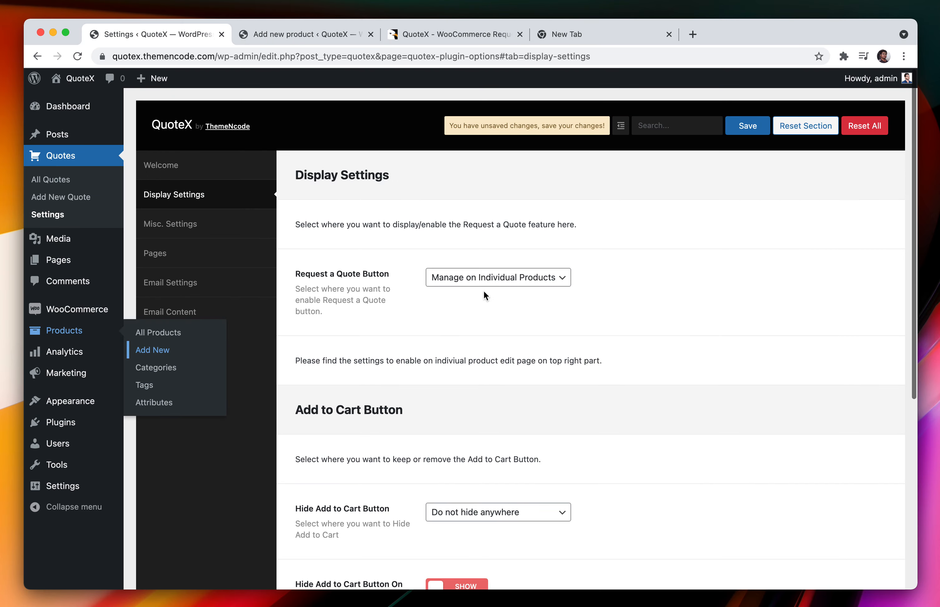
{"action": "left_click", "coordinate": [491, 281]}
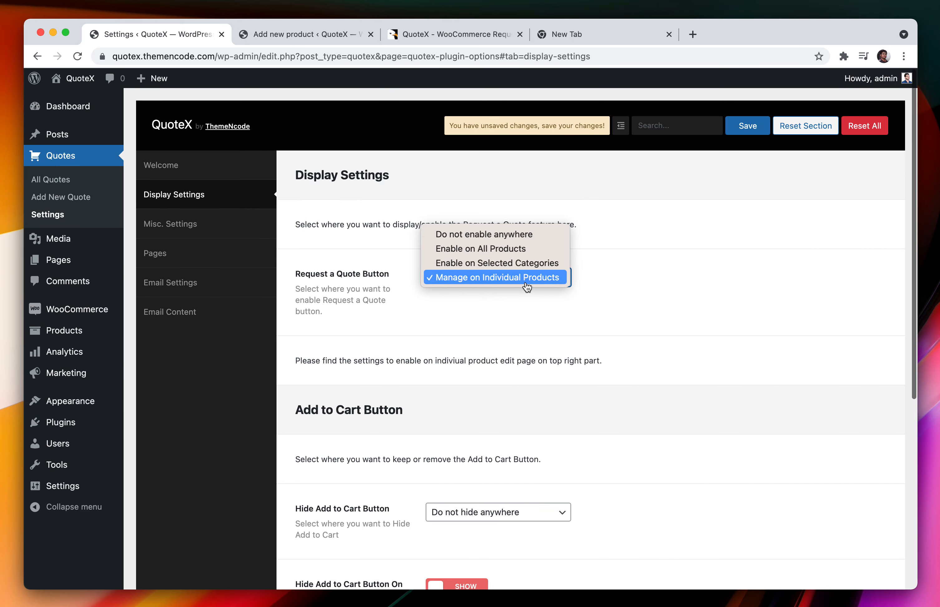
{"action": "left_click", "coordinate": [610, 281]}
{"action": "left_click", "coordinate": [491, 275]}
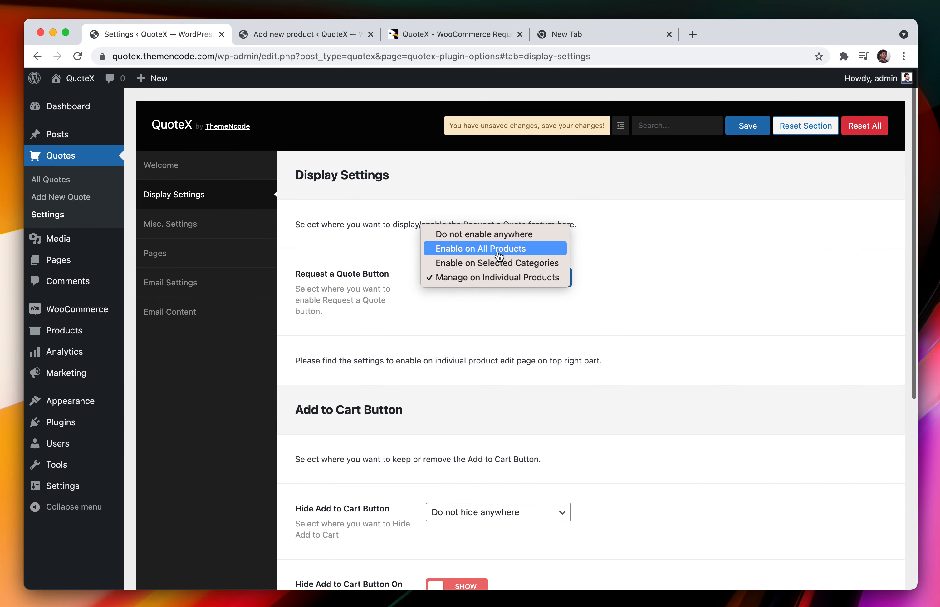
Switch the Request a Quote button back to Enable on All Products
{"action": "left_click", "coordinate": [500, 256]}
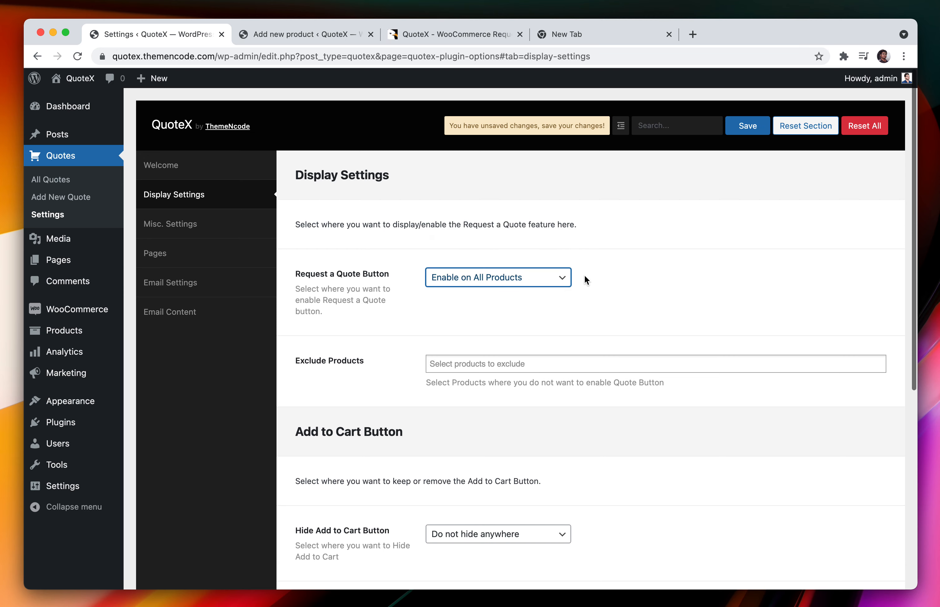
{"action": "triple_click", "coordinate": [351, 362]}
{"action": "left_click", "coordinate": [358, 361], "text": "shift"}
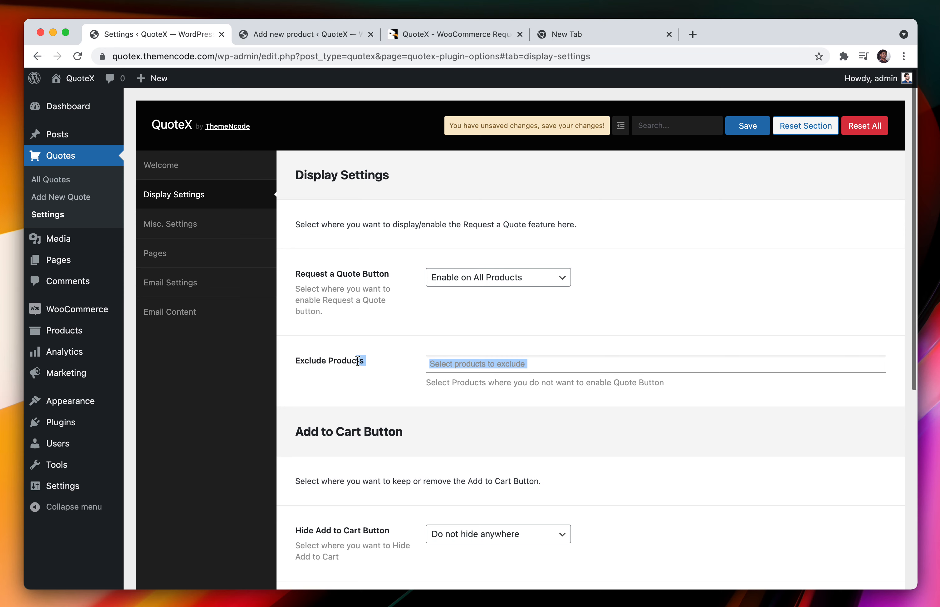
{"action": "left_click", "coordinate": [421, 348]}
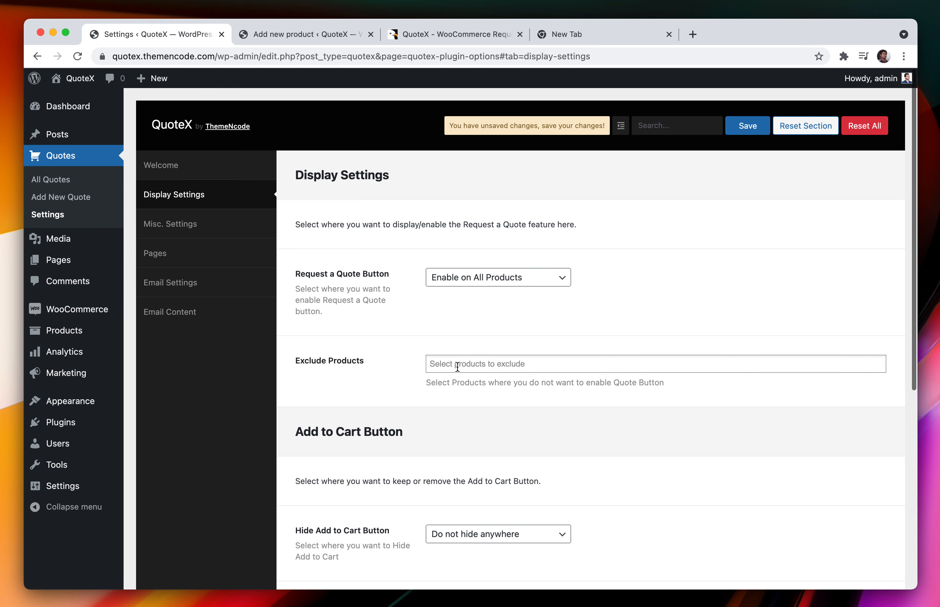
Add Hoodie with Pocket to Exclude Products by searching 'hoo'
{"action": "left_click", "coordinate": [470, 362]}
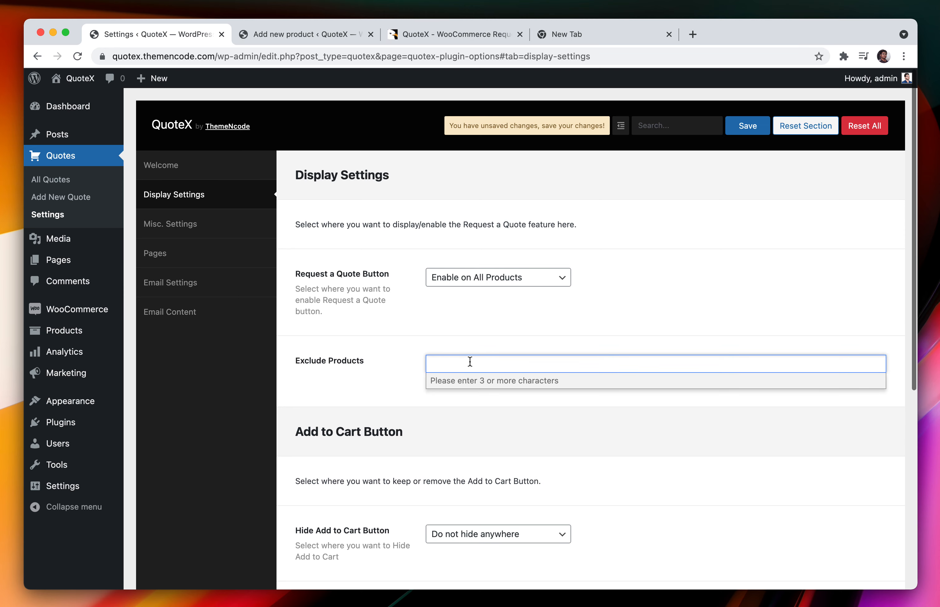
{"action": "type", "text": "tsh"}
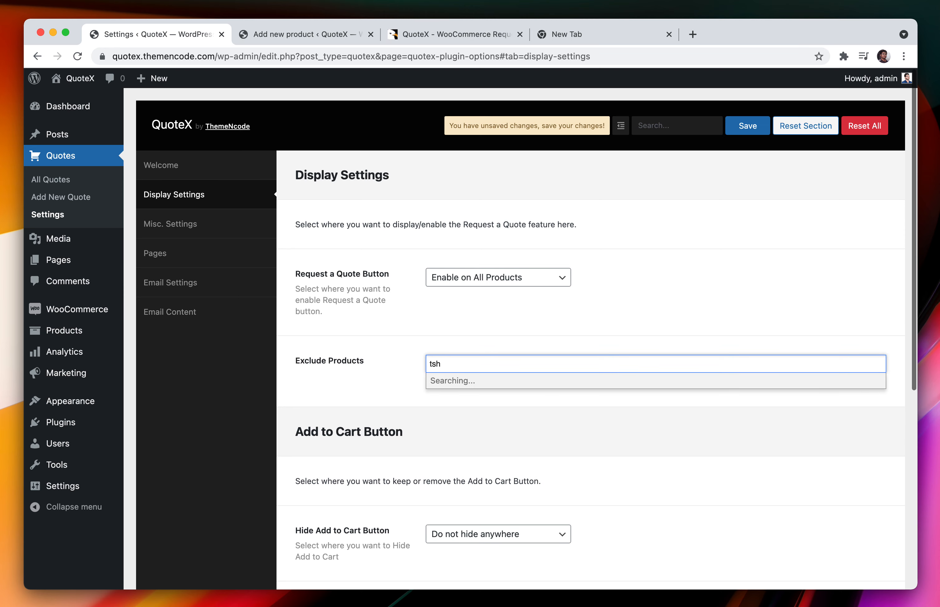
{"action": "key", "text": "super+a"}
{"action": "type", "text": "hoo"}
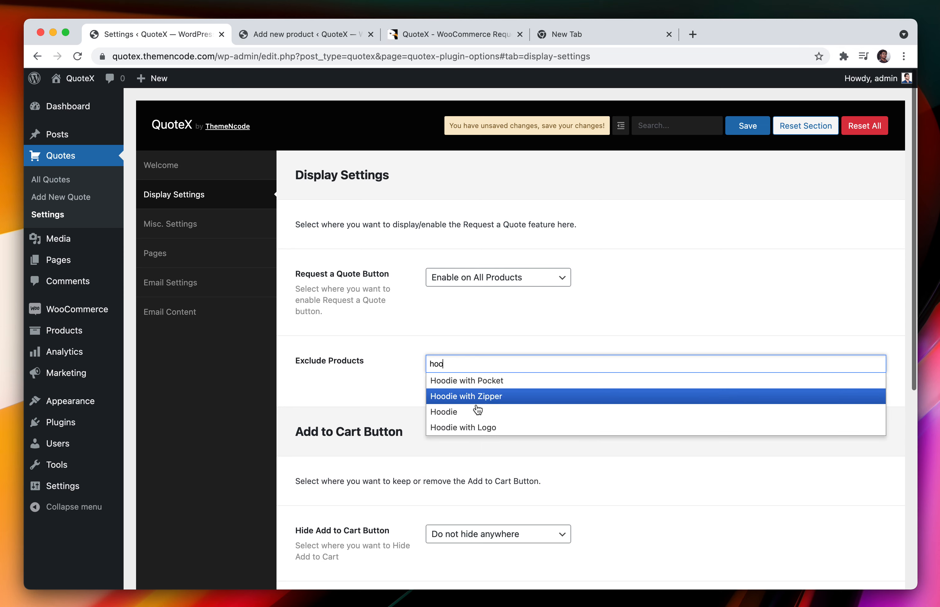
{"action": "left_click", "coordinate": [499, 387]}
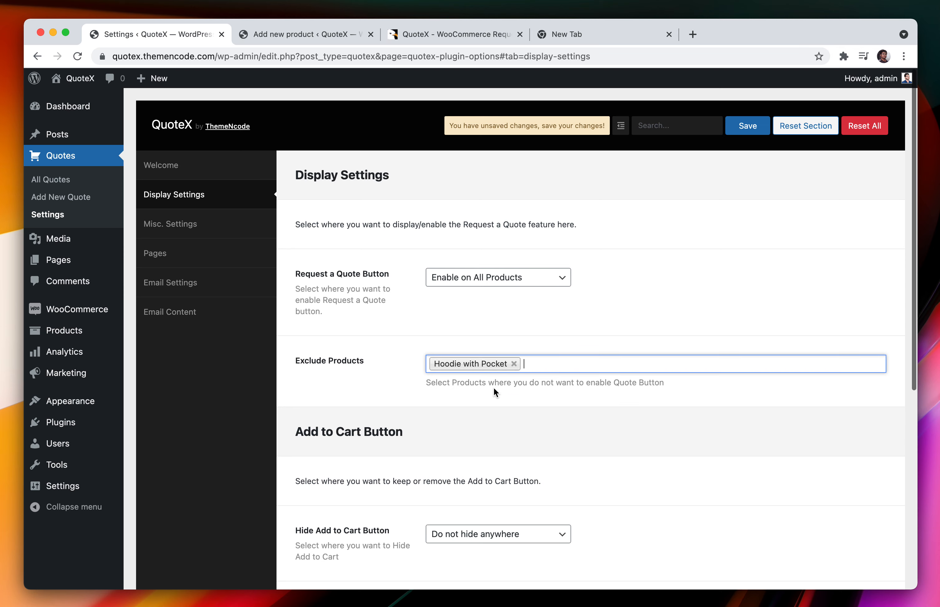
{"action": "scroll", "coordinate": [494, 388], "scroll_direction": "down", "scroll_amount": 5}
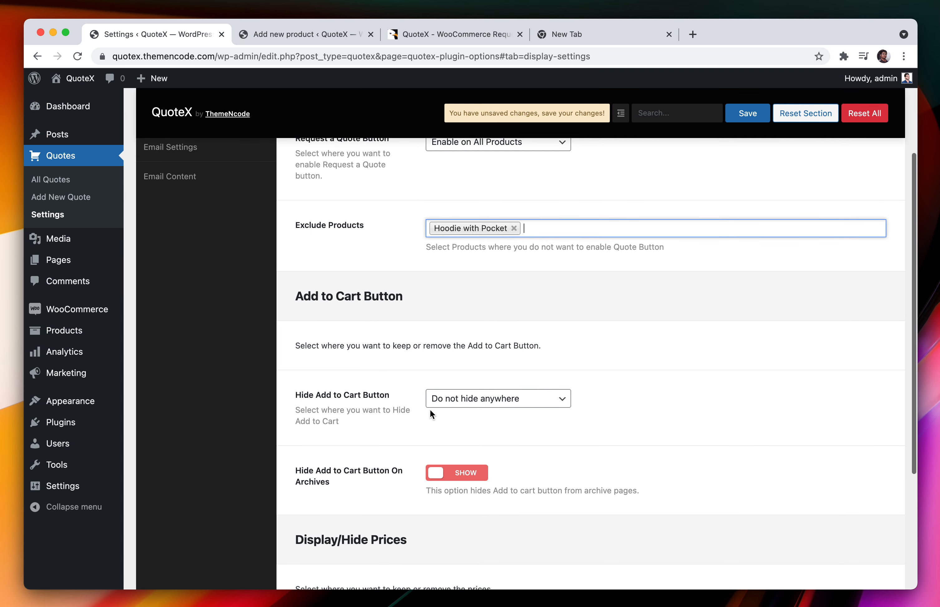
{"action": "left_click", "coordinate": [477, 400]}
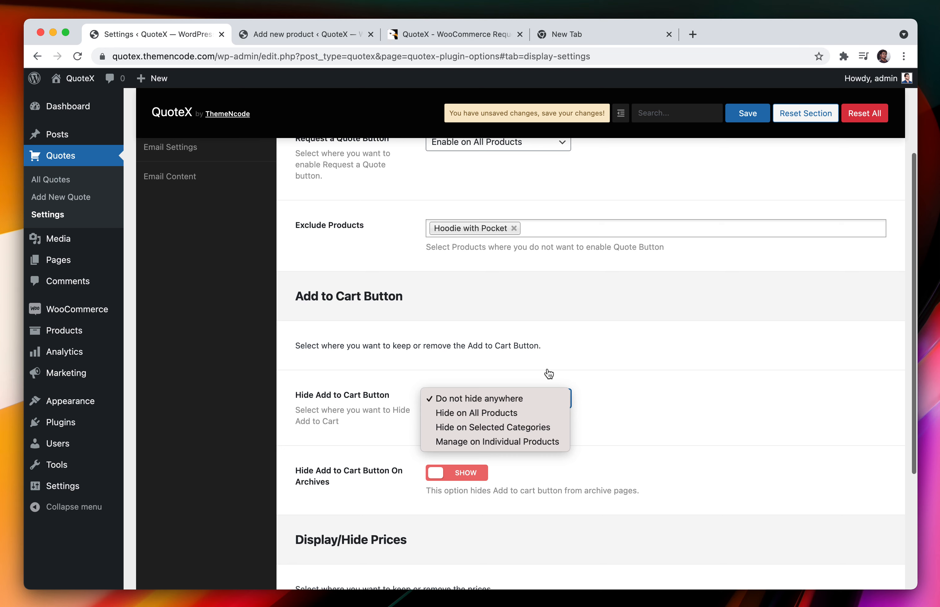
{"action": "left_click", "coordinate": [593, 381]}
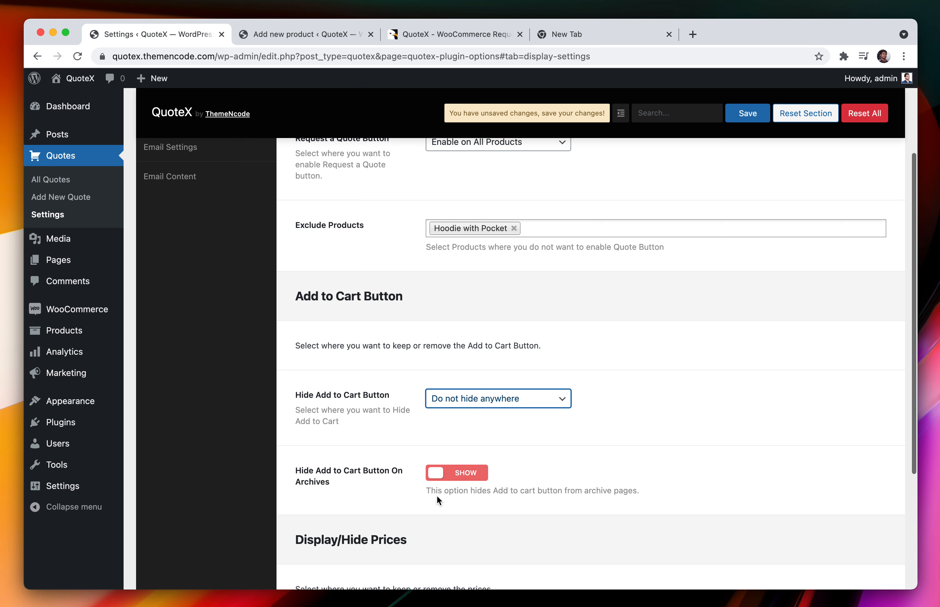
{"action": "scroll", "coordinate": [410, 482], "scroll_direction": "down", "scroll_amount": 1}
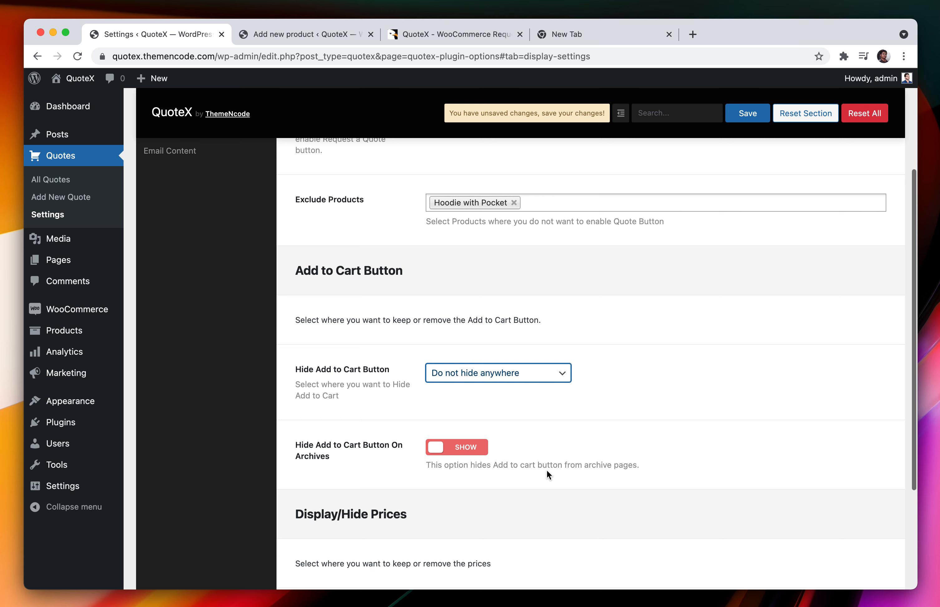
{"action": "scroll", "coordinate": [546, 470], "scroll_direction": "down", "scroll_amount": 4}
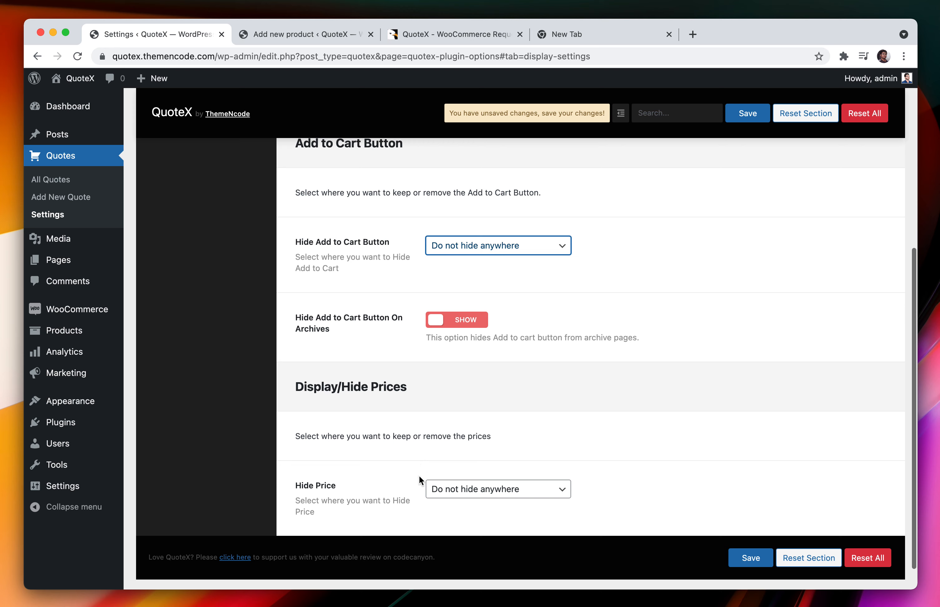
{"action": "left_click", "coordinate": [473, 492]}
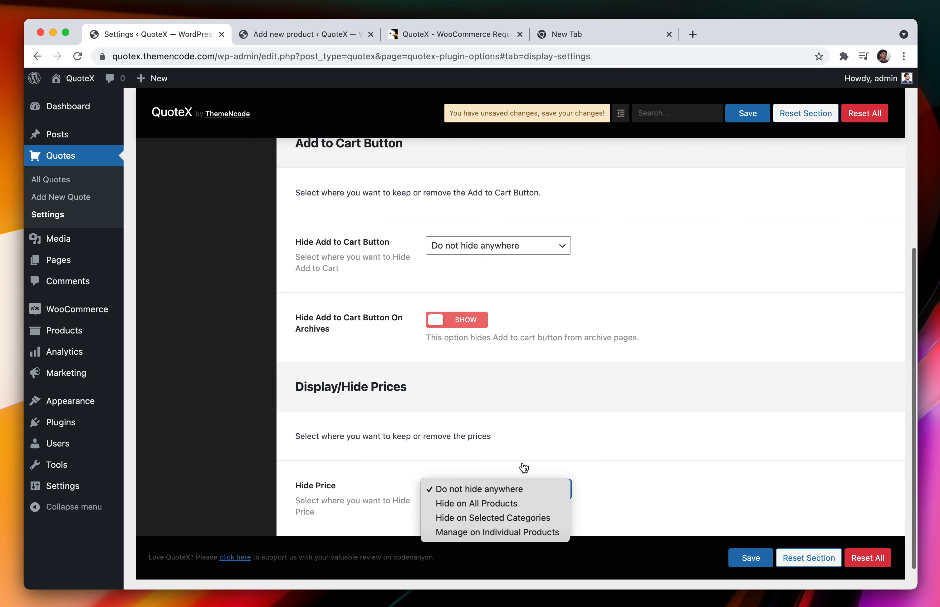
{"action": "left_click", "coordinate": [523, 437]}
{"action": "left_click", "coordinate": [521, 488]}
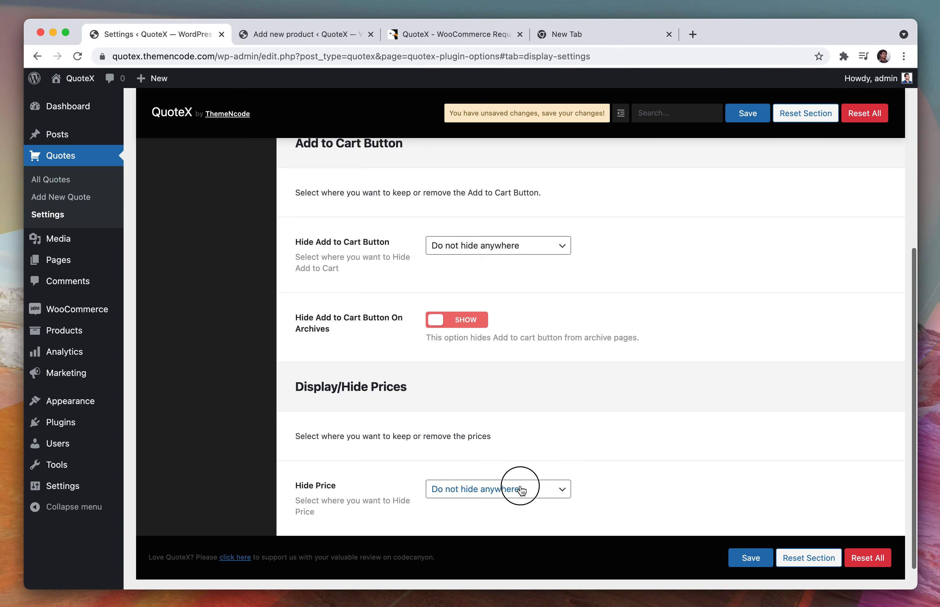
{"action": "left_click", "coordinate": [556, 426]}
{"action": "scroll", "coordinate": [444, 410], "scroll_direction": "up", "scroll_amount": 10}
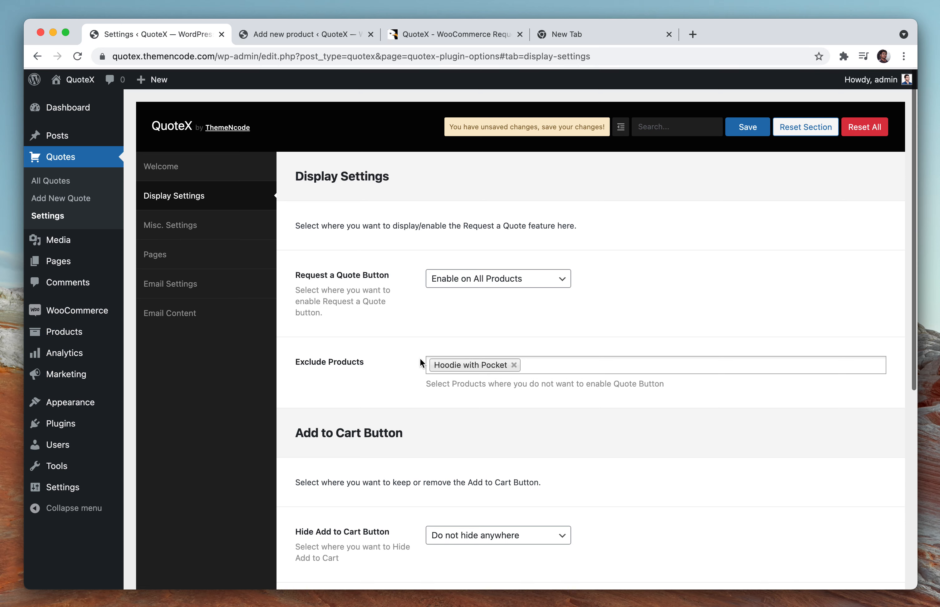
In Misc. Settings, set Require Login to Request Quote to 'Users Must Login to Request Quote'
{"action": "left_click", "coordinate": [272, 224]}
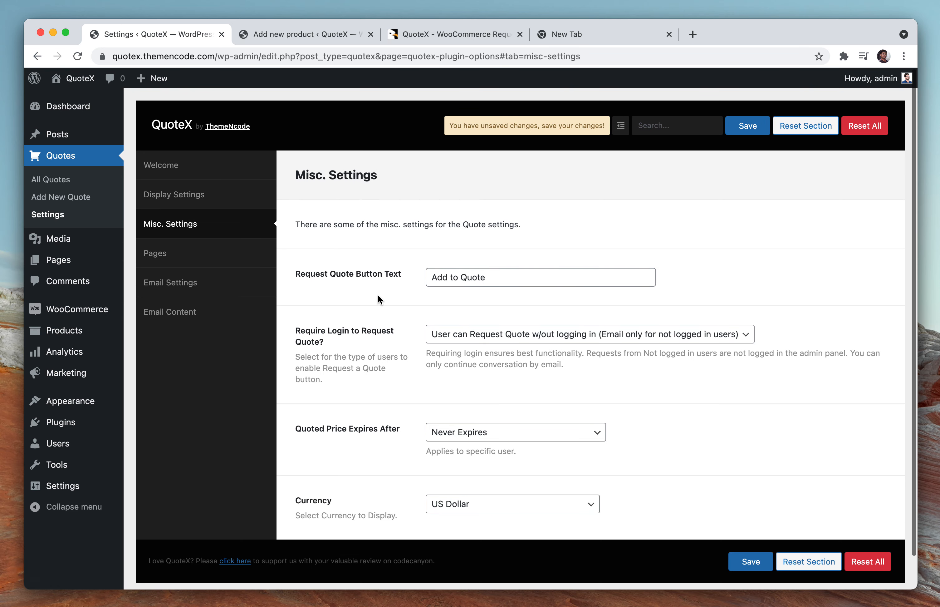
{"action": "triple_click", "coordinate": [391, 273]}
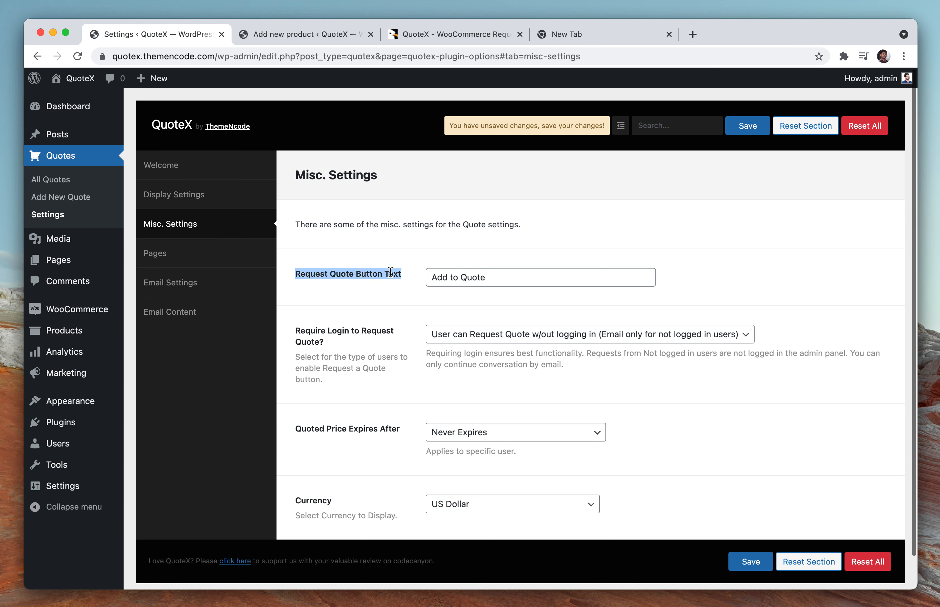
{"action": "triple_click", "coordinate": [375, 331]}
{"action": "left_click", "coordinate": [336, 342]}
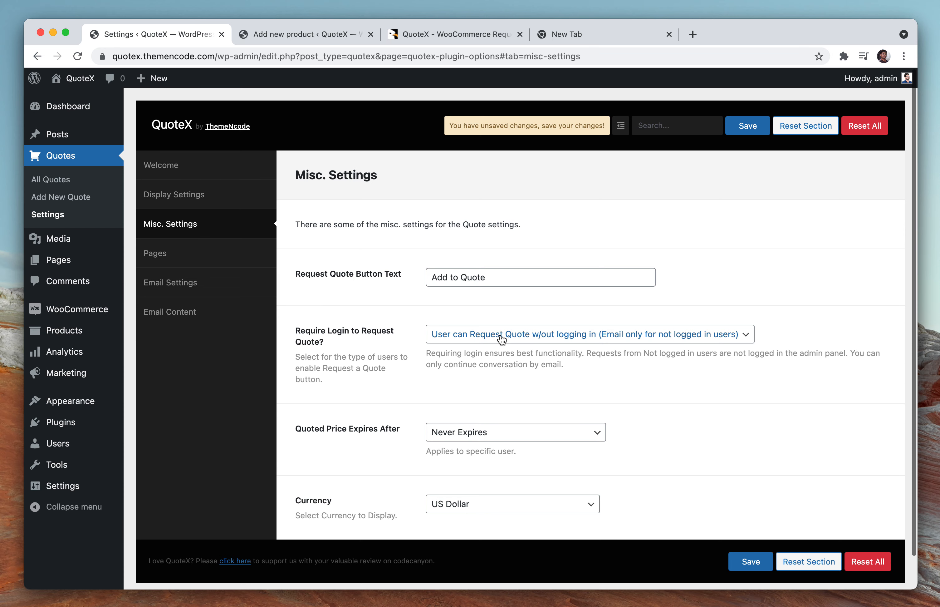
{"action": "left_click", "coordinate": [510, 341]}
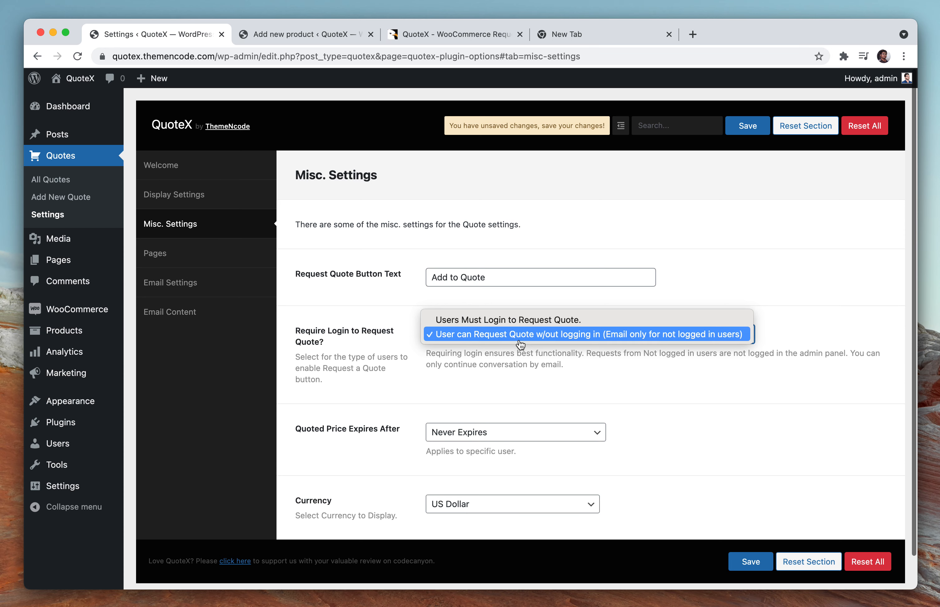
{"action": "left_click", "coordinate": [519, 342]}
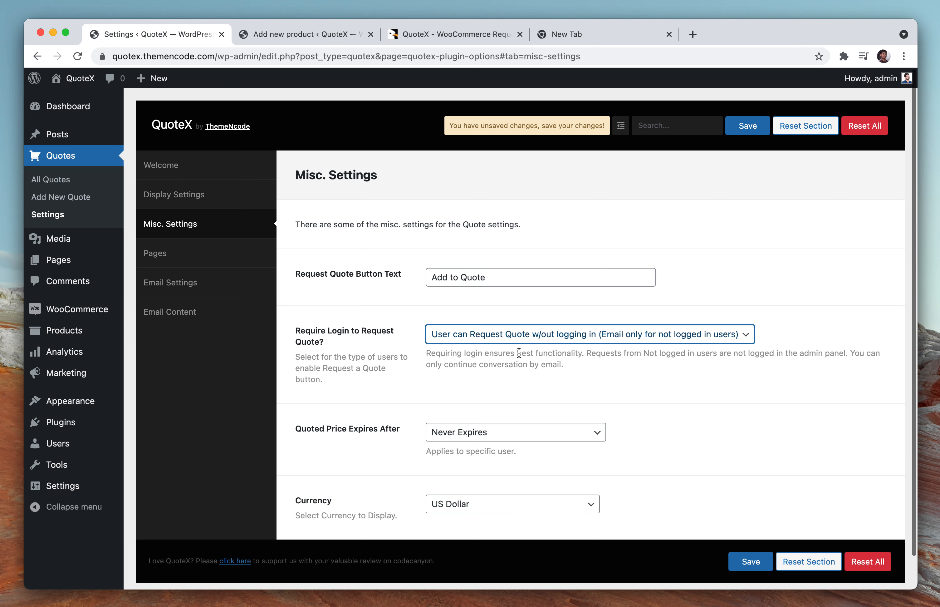
{"action": "left_click", "coordinate": [515, 335]}
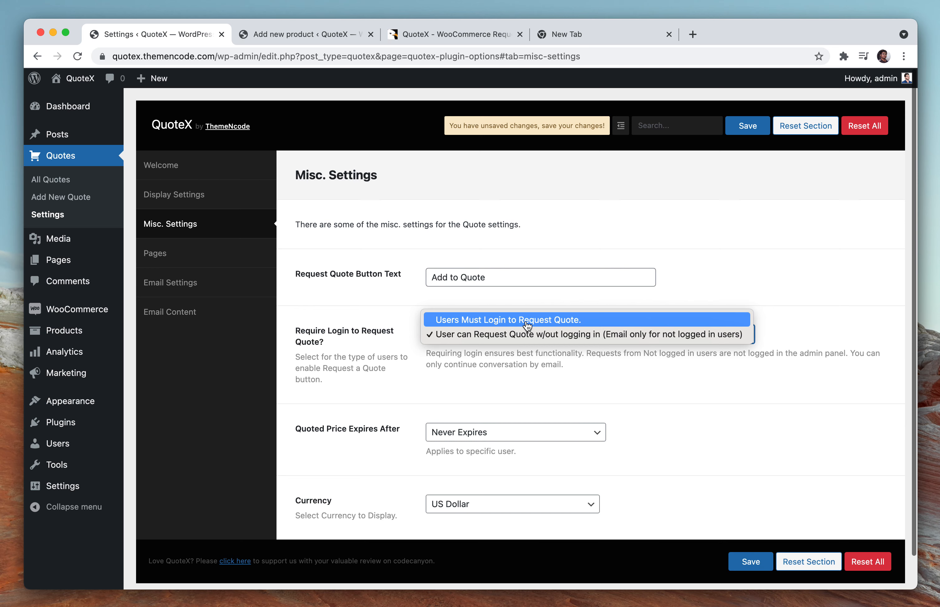
{"action": "left_click", "coordinate": [527, 324]}
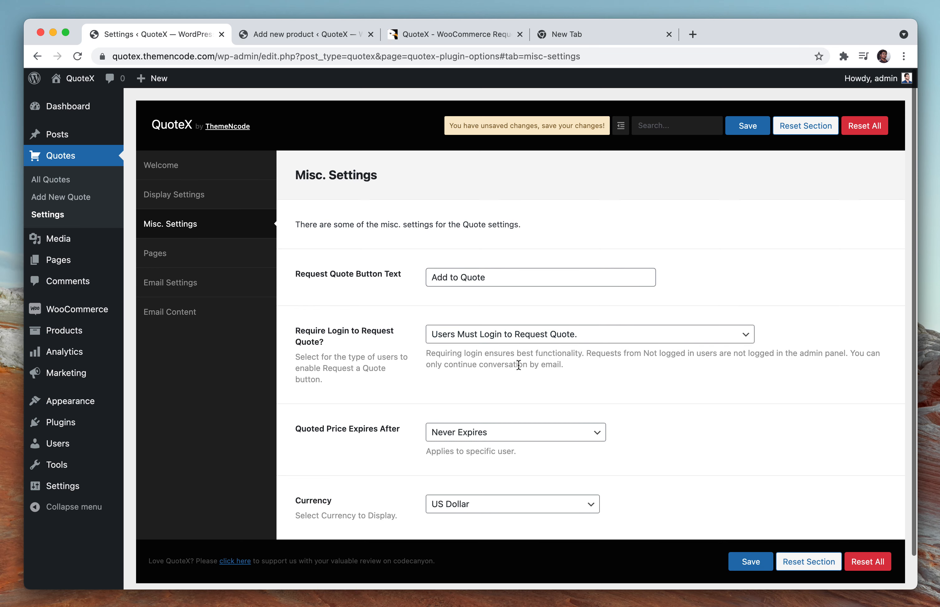
{"action": "scroll", "coordinate": [519, 365], "scroll_direction": "down", "scroll_amount": 2}
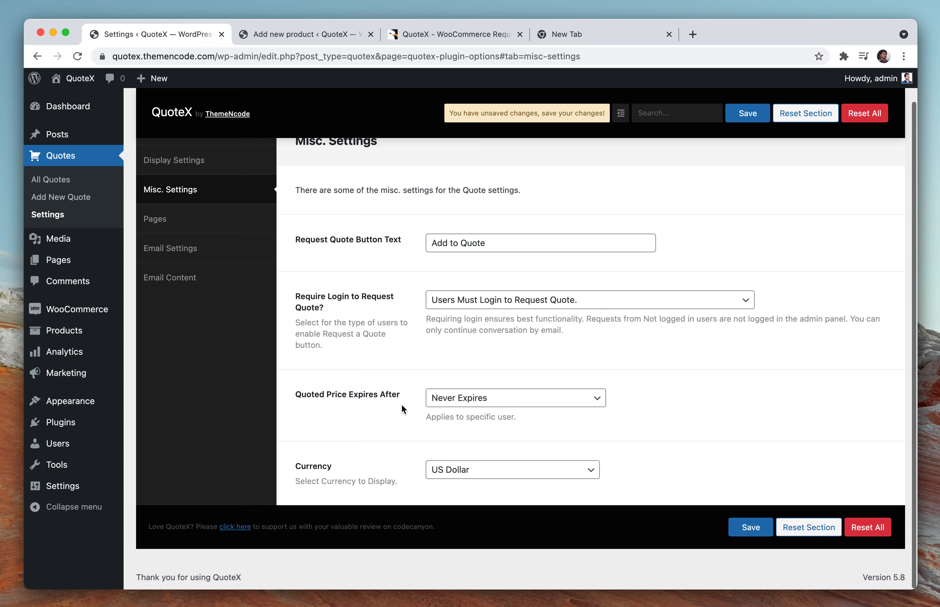
{"action": "left_click", "coordinate": [474, 397]}
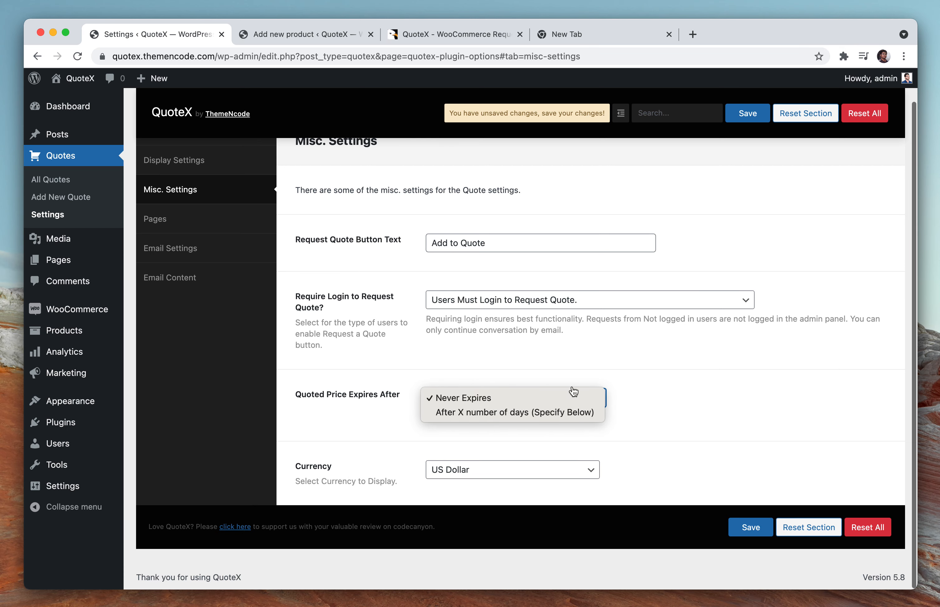
{"action": "left_click", "coordinate": [650, 381]}
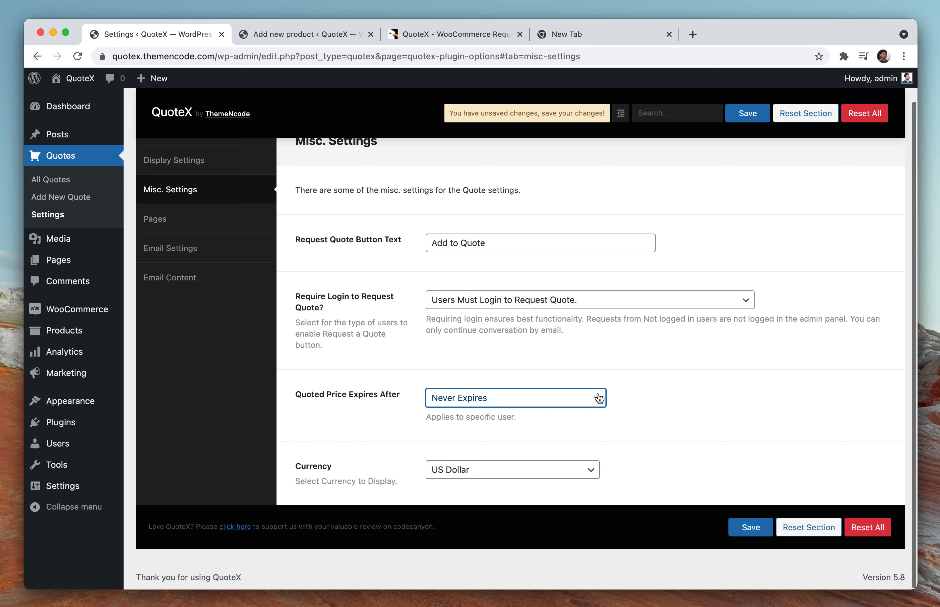
{"action": "left_click", "coordinate": [586, 400]}
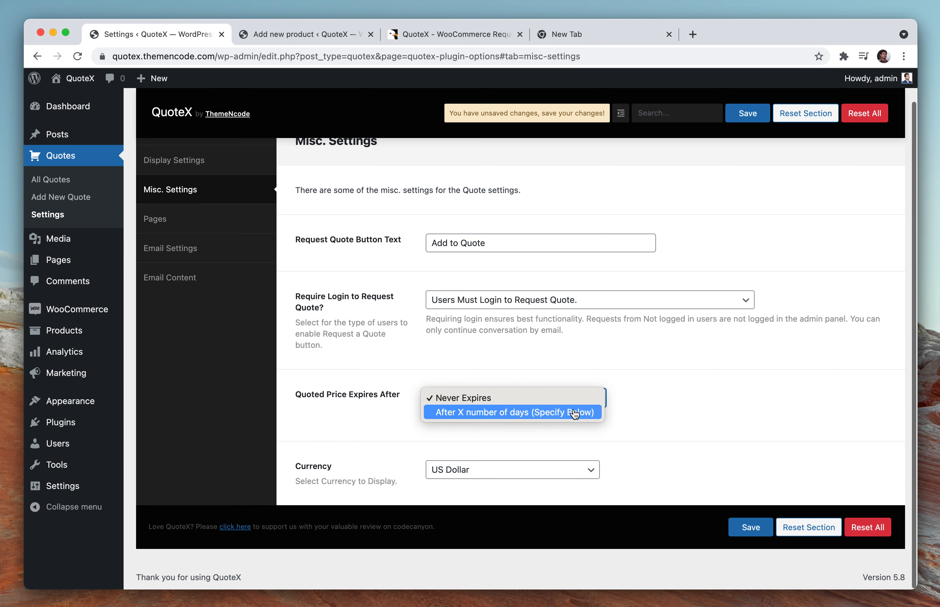
{"action": "left_click", "coordinate": [554, 415]}
{"action": "double_click", "coordinate": [466, 467]}
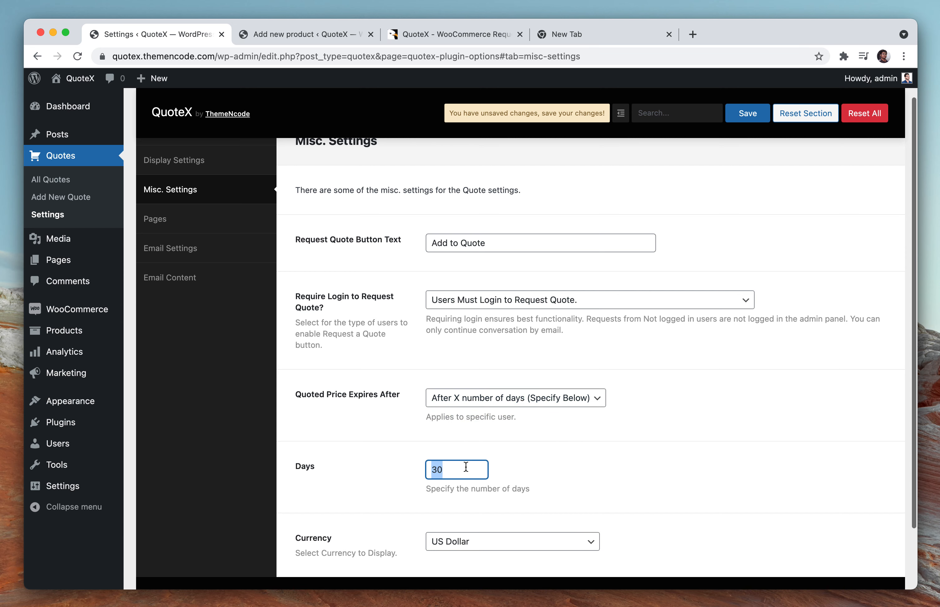
{"action": "type", "text": "5"}
{"action": "left_click", "coordinate": [560, 466]}
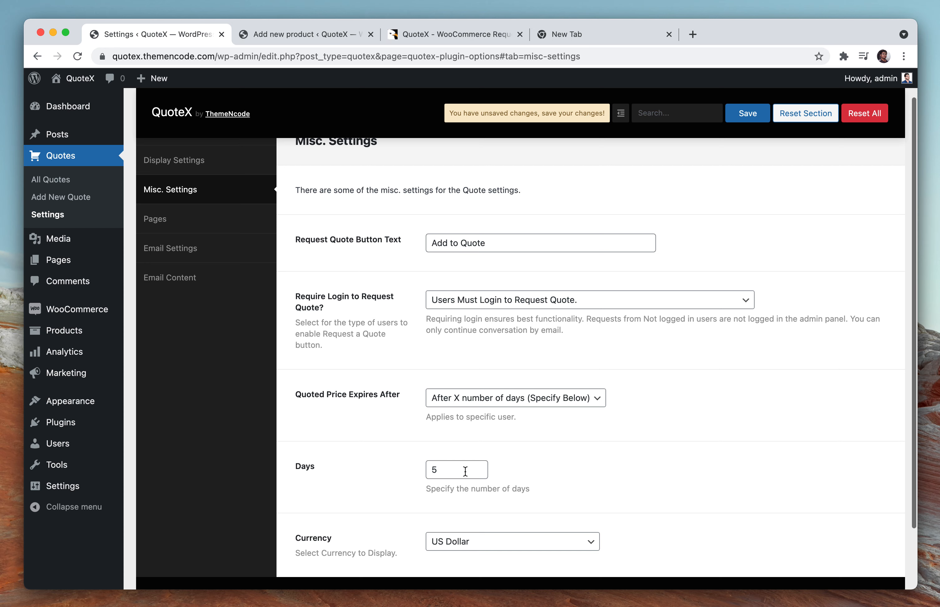
{"action": "left_click", "coordinate": [465, 470]}
{"action": "left_click", "coordinate": [516, 396]}
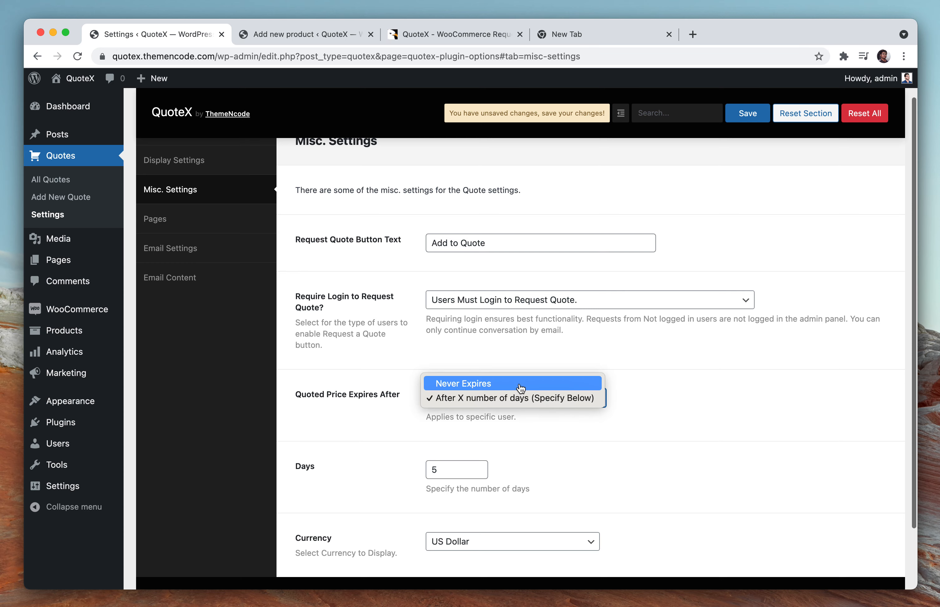
{"action": "left_click", "coordinate": [517, 384]}
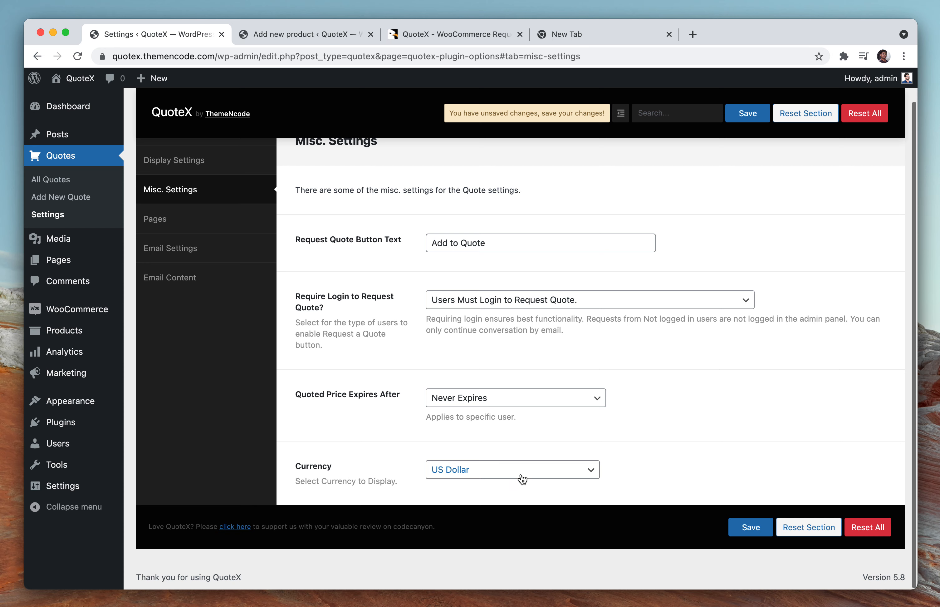
Keep the currency as US Dollar and show the Pages tab's Basket and Quote Requests associations
{"action": "left_click", "coordinate": [522, 479]}
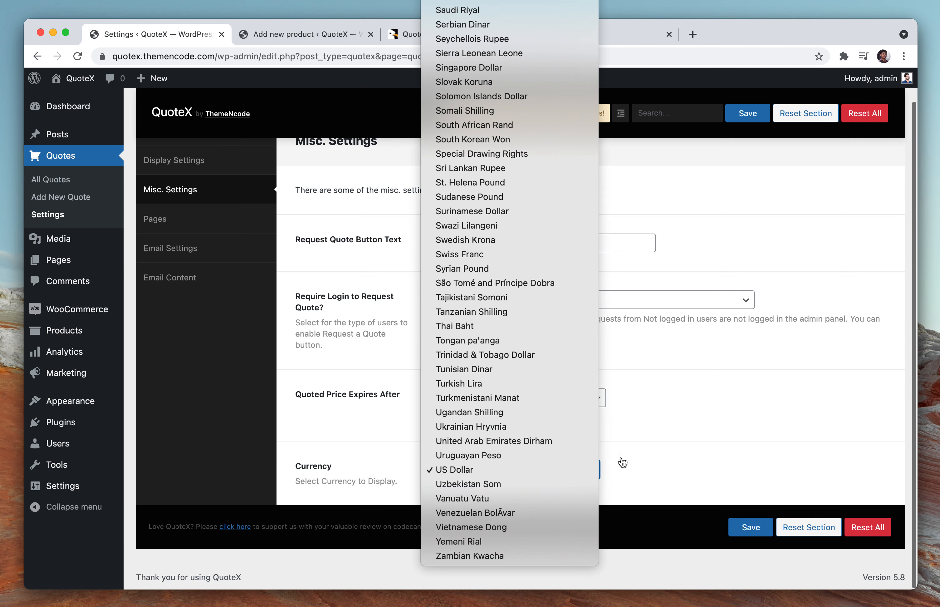
{"action": "left_click", "coordinate": [679, 446]}
{"action": "scroll", "coordinate": [344, 212], "scroll_direction": "up", "scroll_amount": 1}
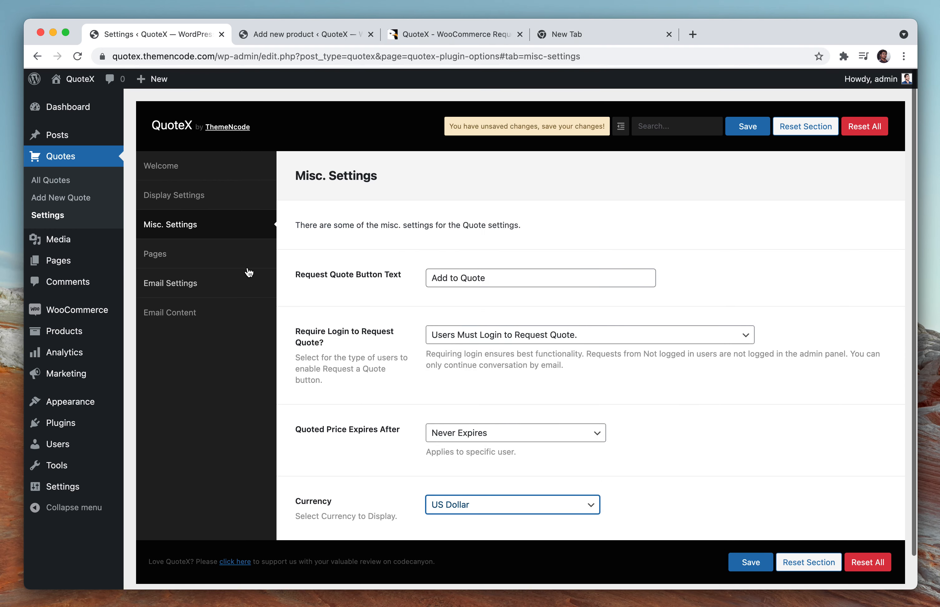
{"action": "left_click", "coordinate": [222, 253]}
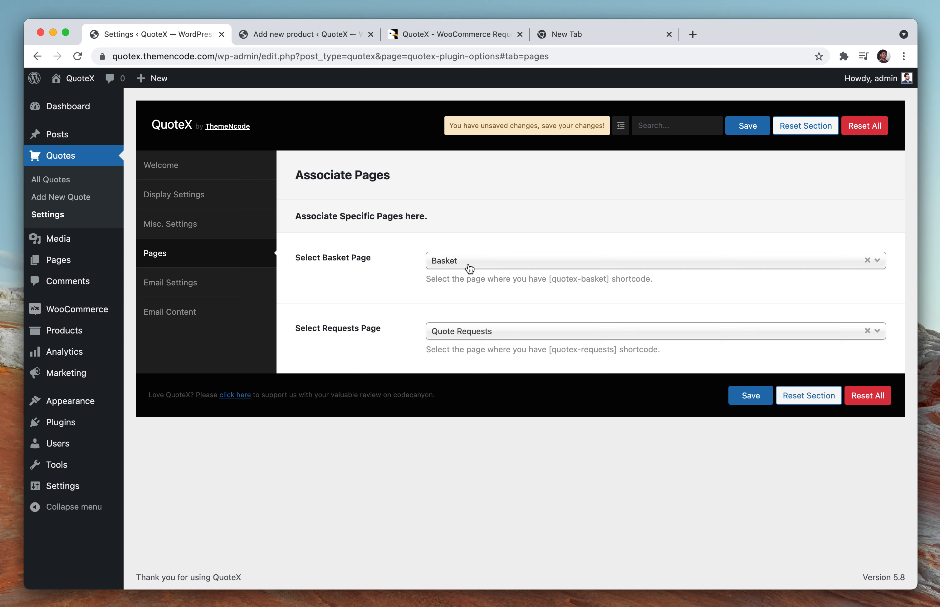
Review the Email Settings sender details, admin email and Enable/Disable notification switches
{"action": "left_click", "coordinate": [237, 293]}
{"action": "scroll", "coordinate": [394, 354], "scroll_direction": "down", "scroll_amount": 5}
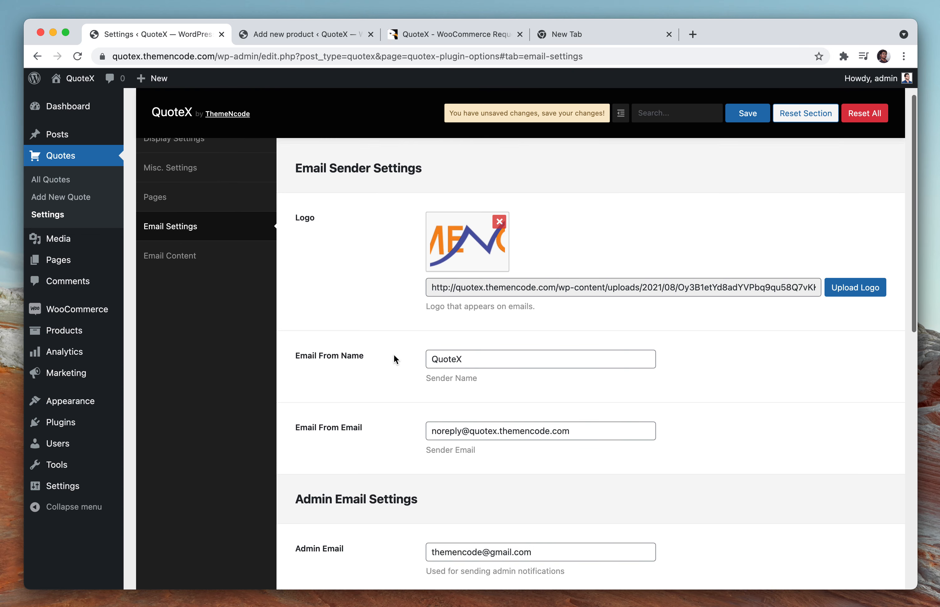
{"action": "scroll", "coordinate": [431, 257], "scroll_direction": "down", "scroll_amount": 1}
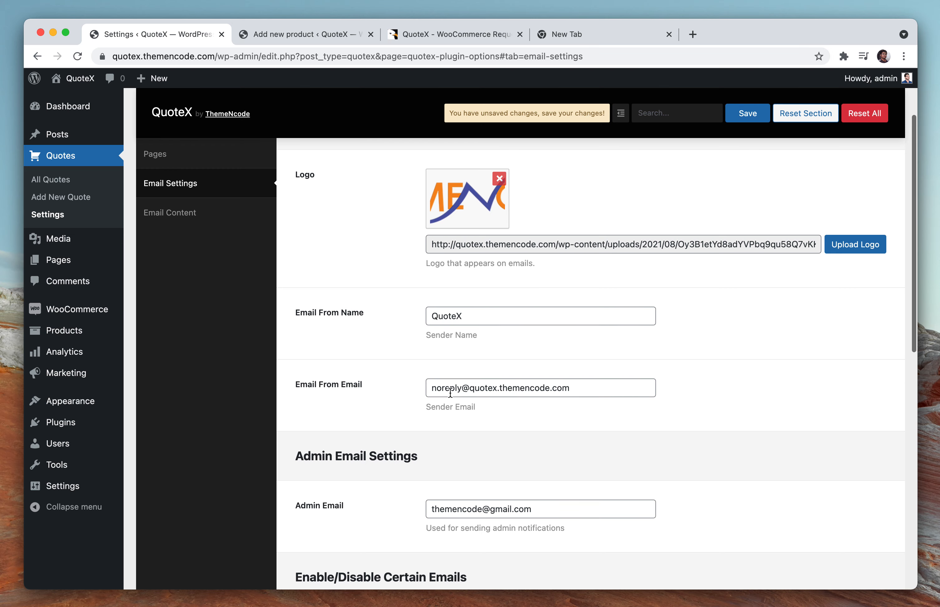
{"action": "scroll", "coordinate": [483, 424], "scroll_direction": "down", "scroll_amount": 6}
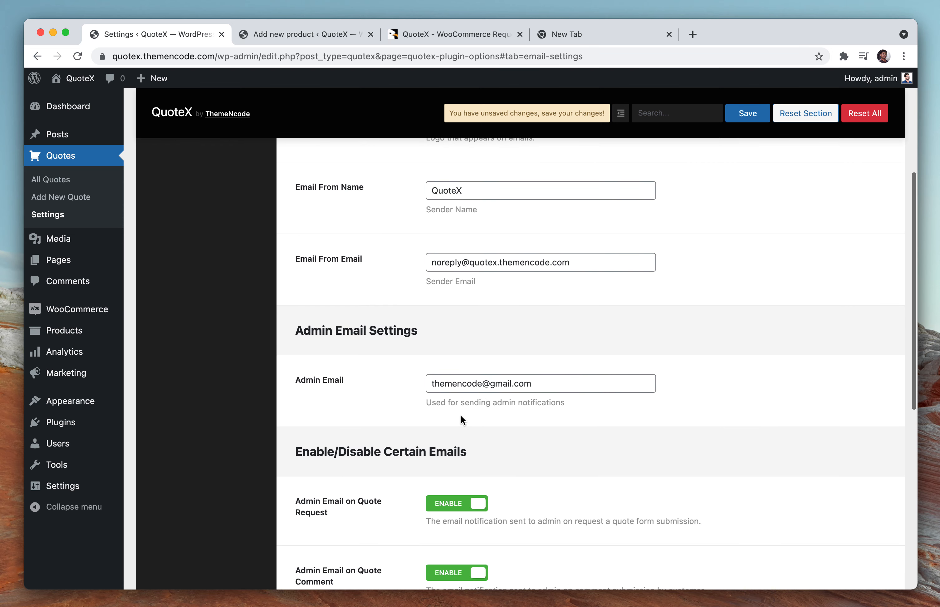
{"action": "triple_click", "coordinate": [337, 387]}
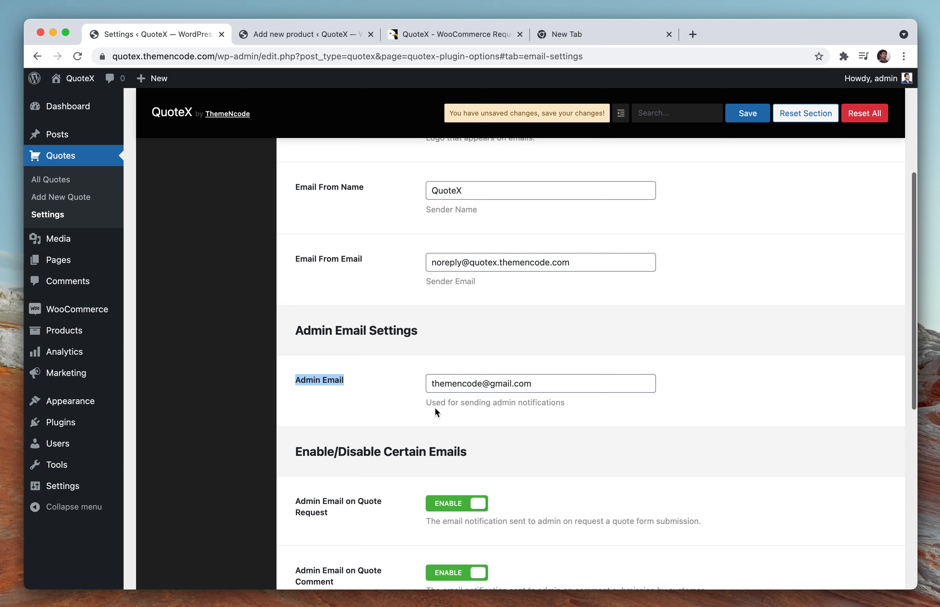
{"action": "scroll", "coordinate": [435, 407], "scroll_direction": "down", "scroll_amount": 3}
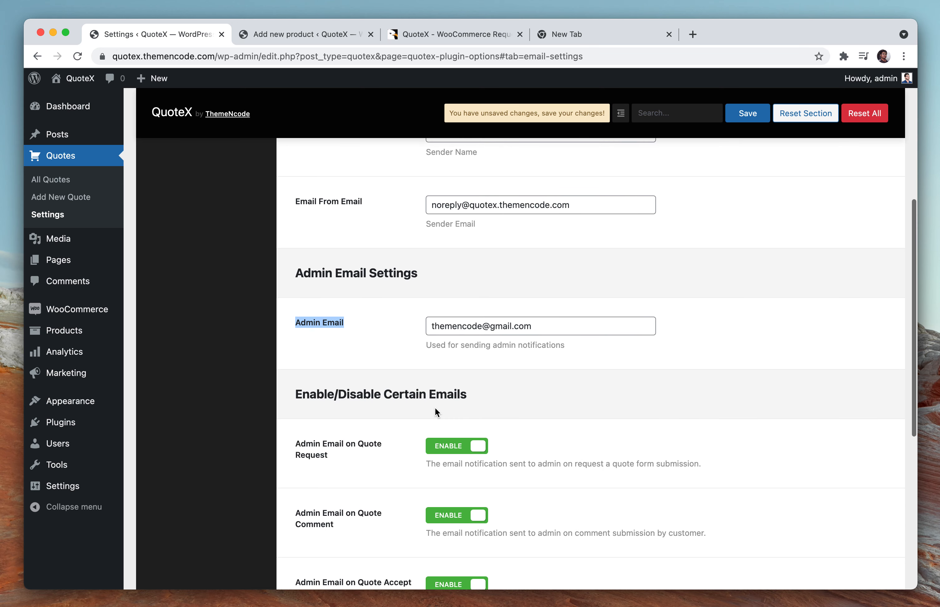
{"action": "scroll", "coordinate": [434, 407], "scroll_direction": "down", "scroll_amount": 1}
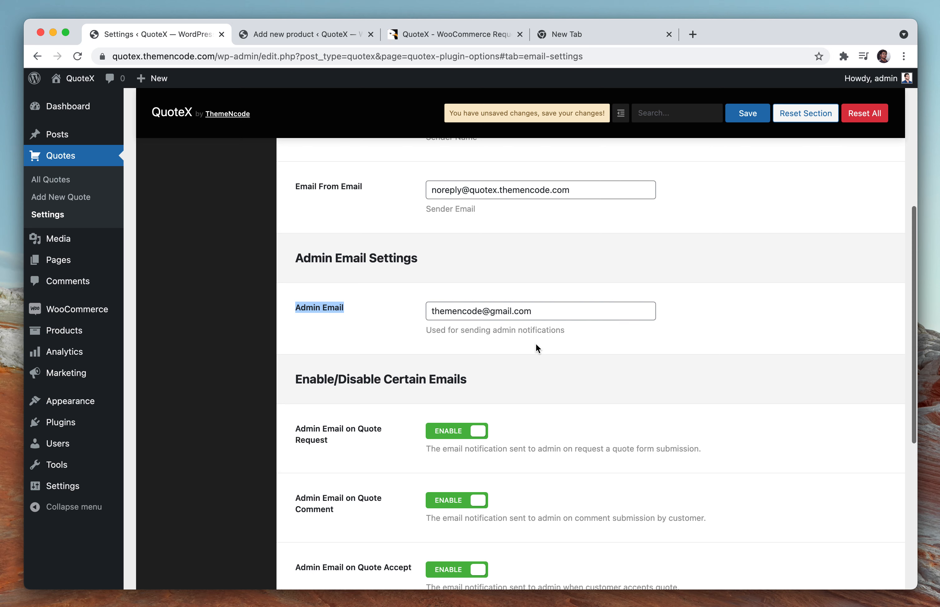
{"action": "scroll", "coordinate": [535, 348], "scroll_direction": "down", "scroll_amount": 5}
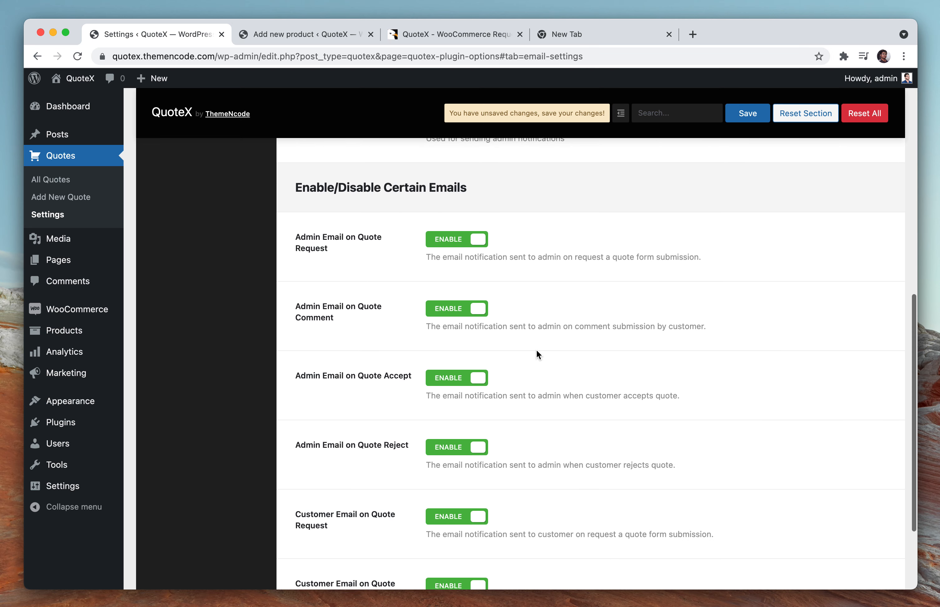
{"action": "scroll", "coordinate": [536, 350], "scroll_direction": "down", "scroll_amount": 3}
{"action": "scroll", "coordinate": [536, 350], "scroll_direction": "up", "scroll_amount": 3}
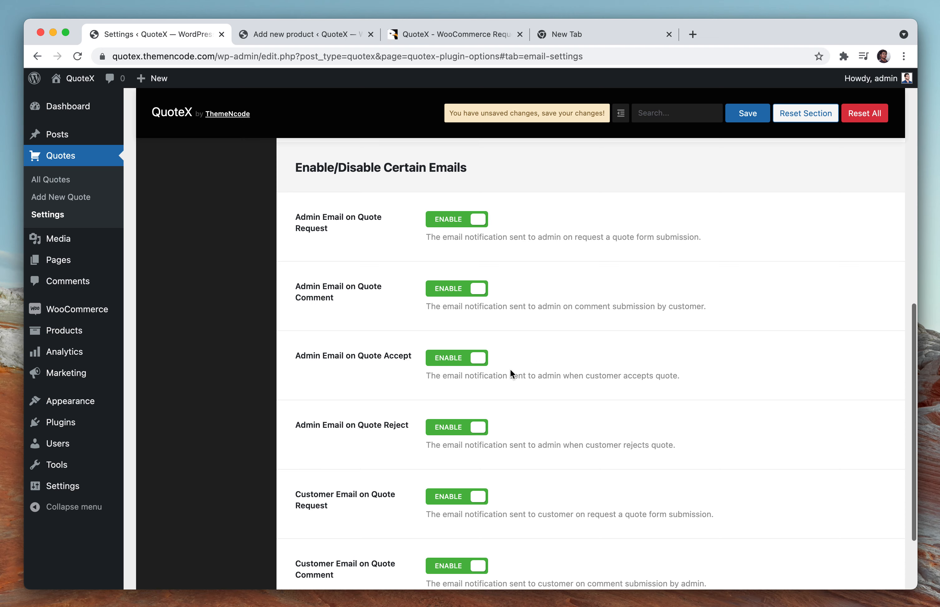
{"action": "scroll", "coordinate": [356, 296], "scroll_direction": "up", "scroll_amount": 10}
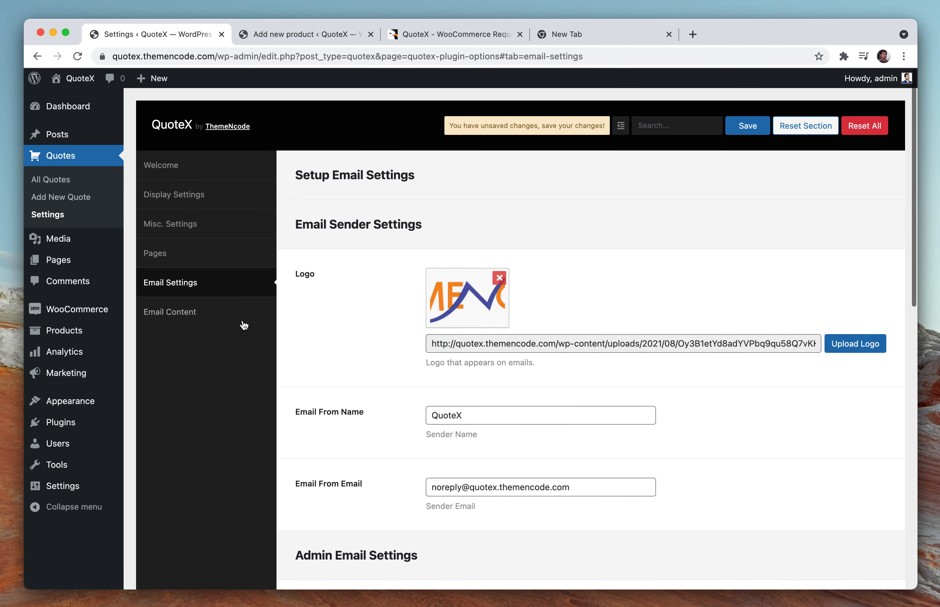
{"action": "left_click", "coordinate": [242, 323]}
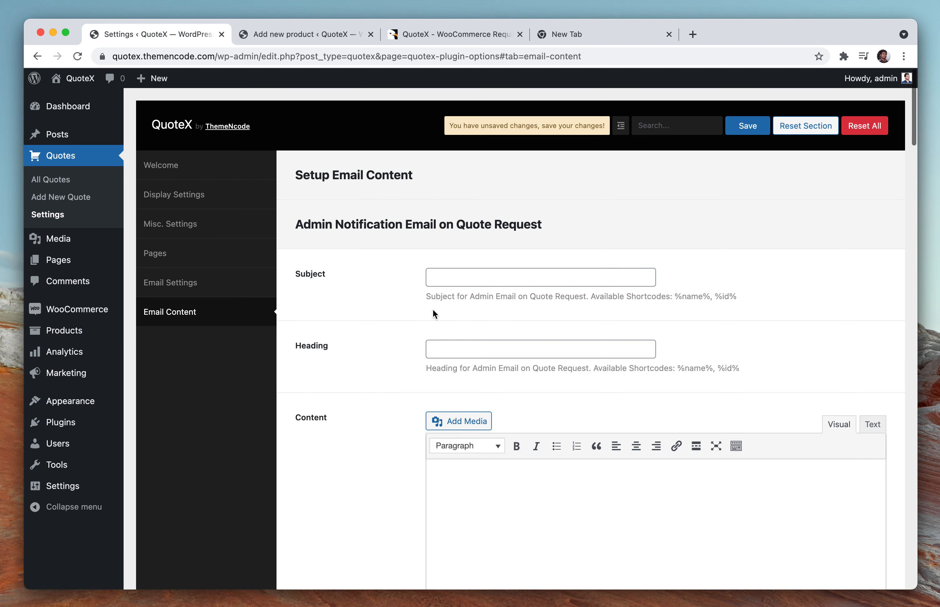
Scroll through each notification template's empty subject, heading and content fields, then back to the top
{"action": "scroll", "coordinate": [434, 309], "scroll_direction": "down", "scroll_amount": 20}
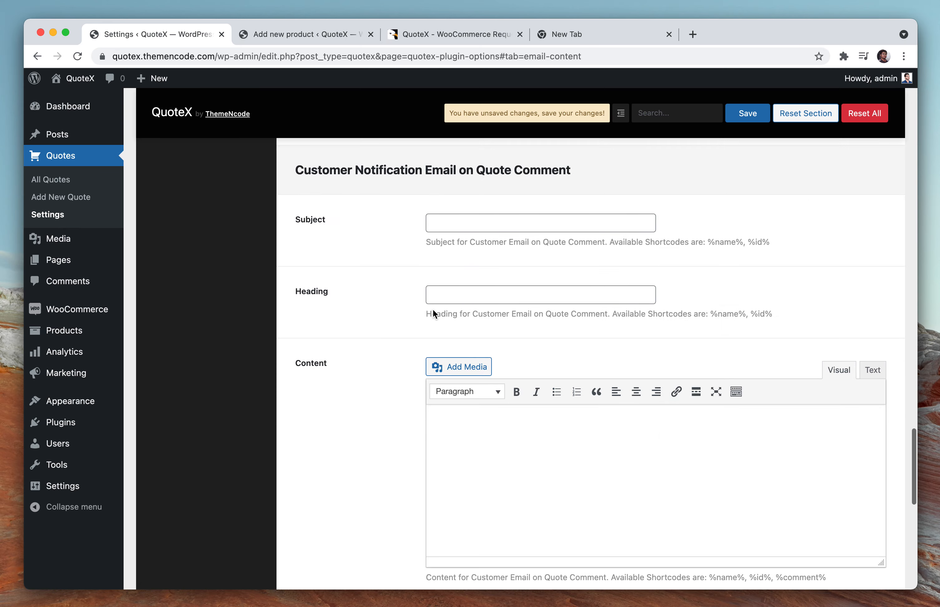
{"action": "scroll", "coordinate": [432, 309], "scroll_direction": "down", "scroll_amount": 10}
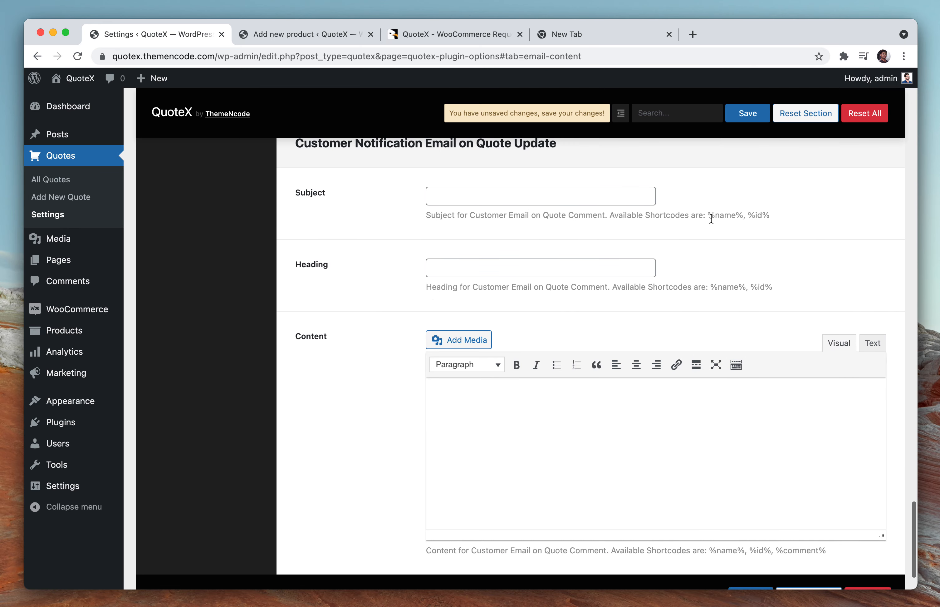
{"action": "left_click_drag", "start_coordinate": [710, 218], "coordinate": [752, 216]}
{"action": "left_click", "coordinate": [766, 216]}
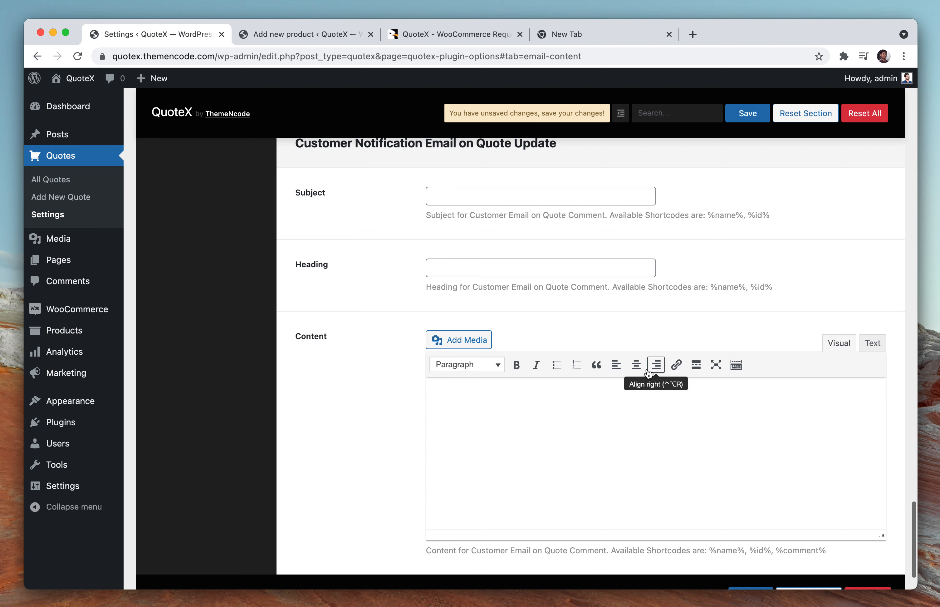
{"action": "scroll", "coordinate": [642, 390], "scroll_direction": "down", "scroll_amount": 3}
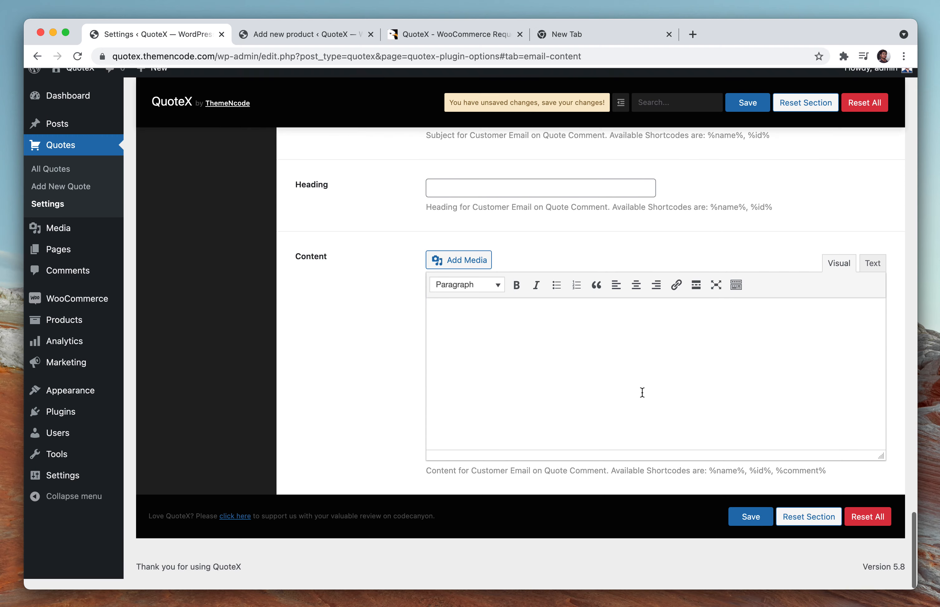
{"action": "scroll", "coordinate": [642, 393], "scroll_direction": "up", "scroll_amount": 20}
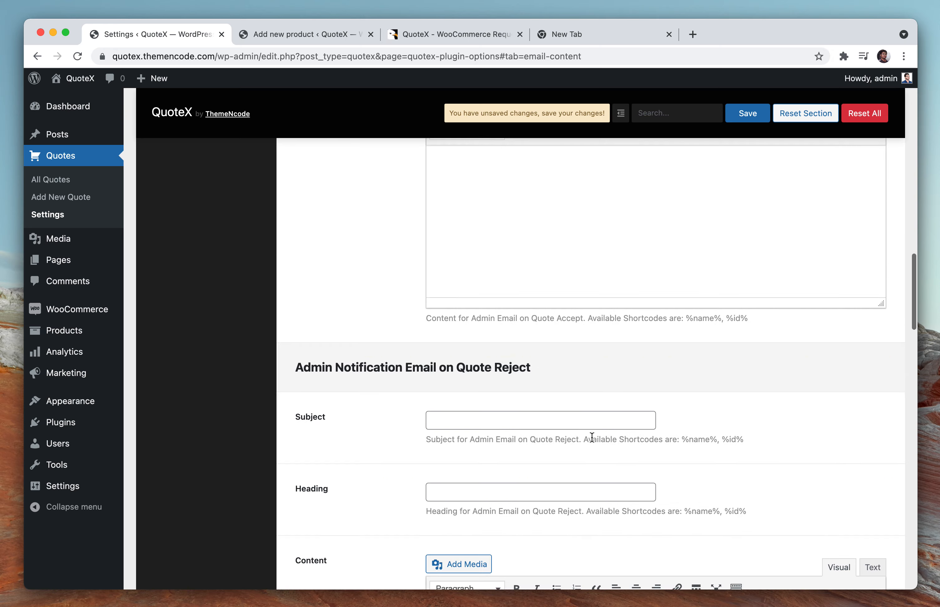
{"action": "scroll", "coordinate": [574, 450], "scroll_direction": "up", "scroll_amount": 20}
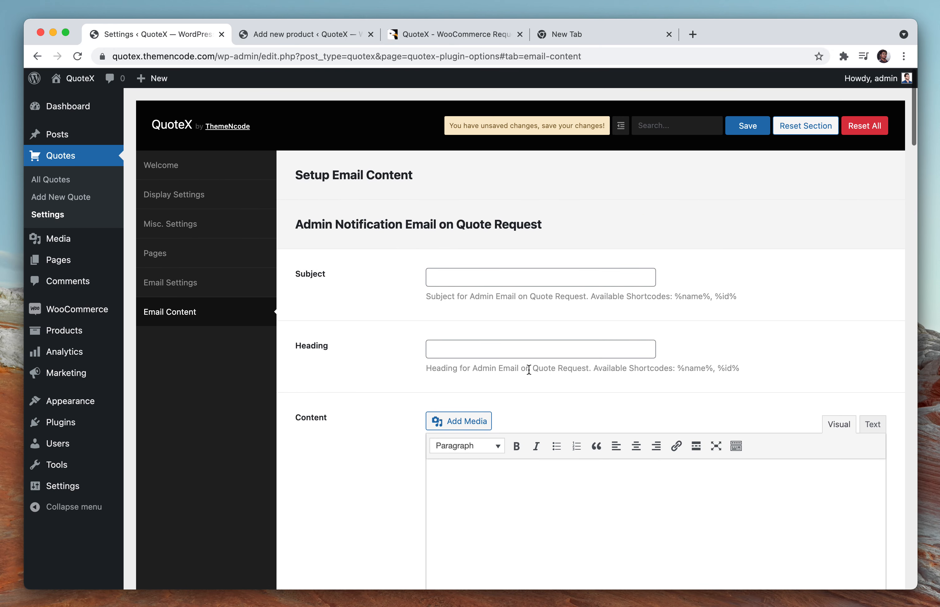